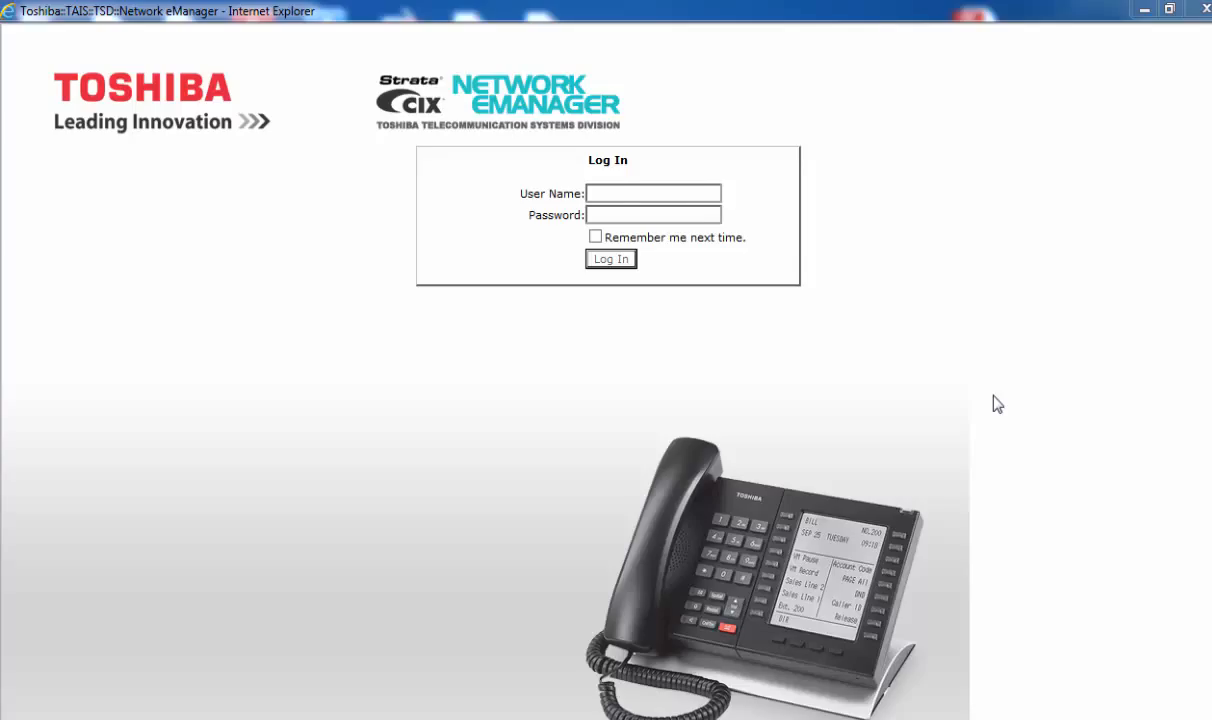
# Step: Log in as administrator and open the Connect to Client Equipment page
pyautogui.click(700, 193)
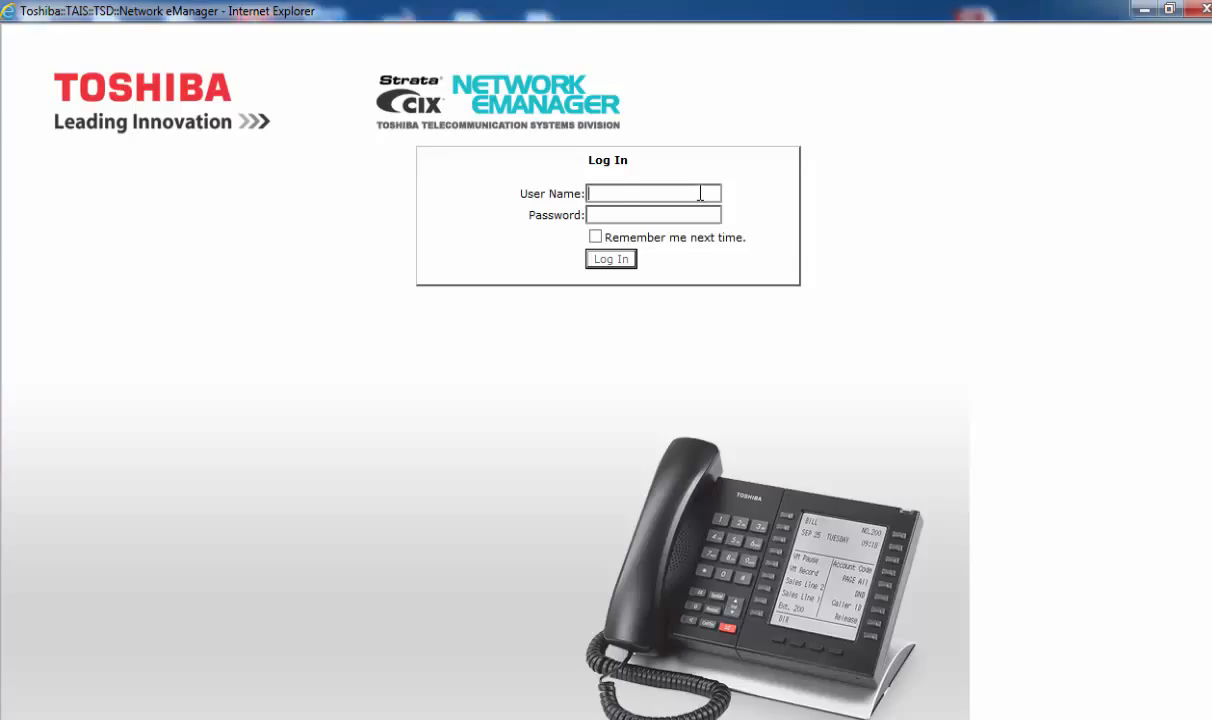
pyautogui.write('administrator')
pyautogui.press('Tab')
pyautogui.write('********')
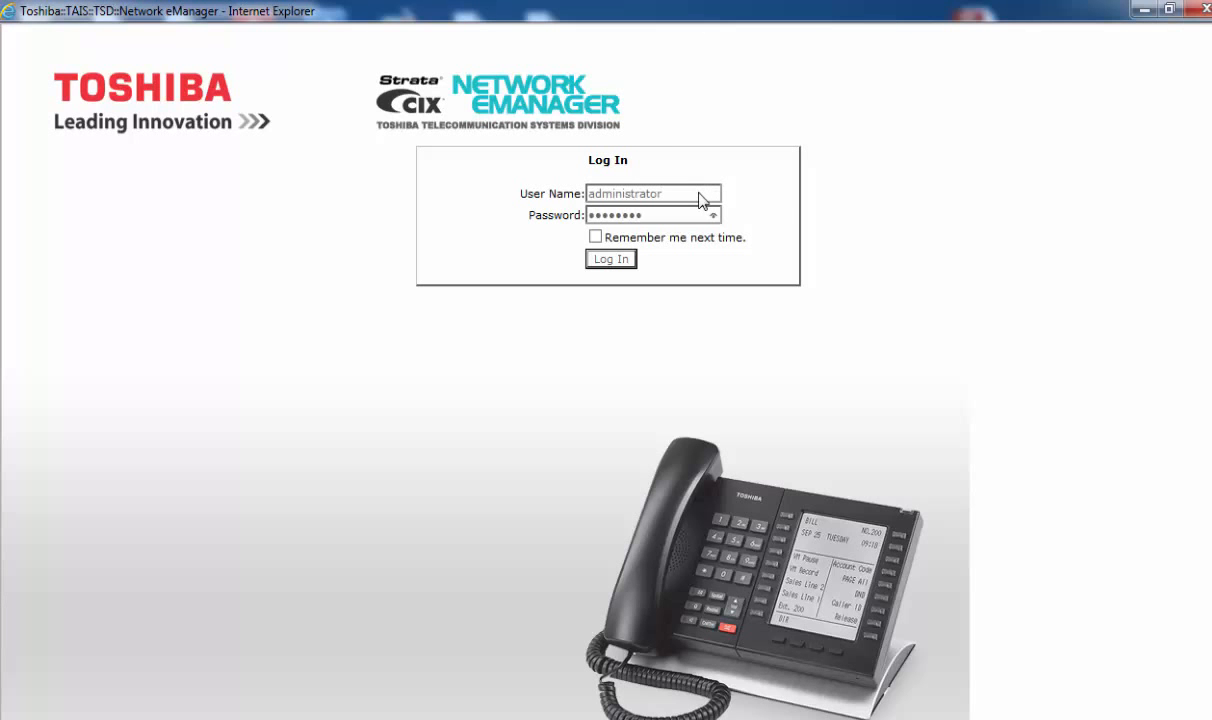
pyautogui.press('Return')
pyautogui.click(605, 245)
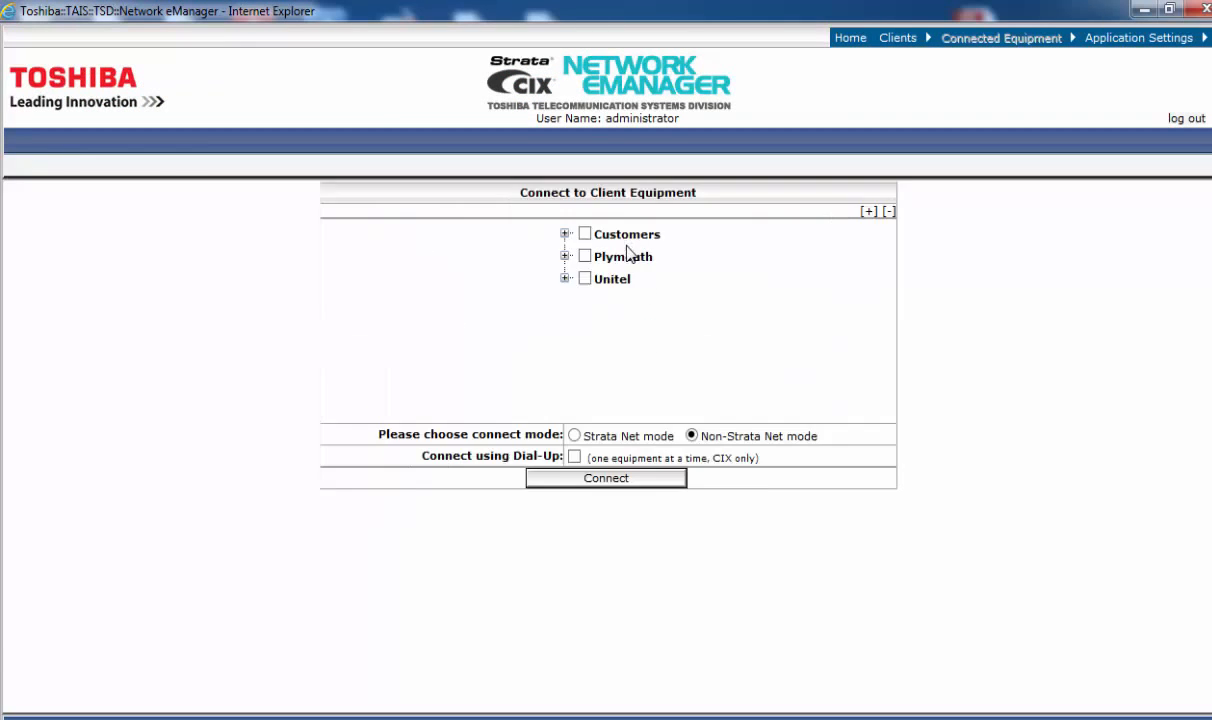
# Step: Connect to Unitel's CTX100 equipment at 192.168.0.100
pyautogui.click(565, 278)
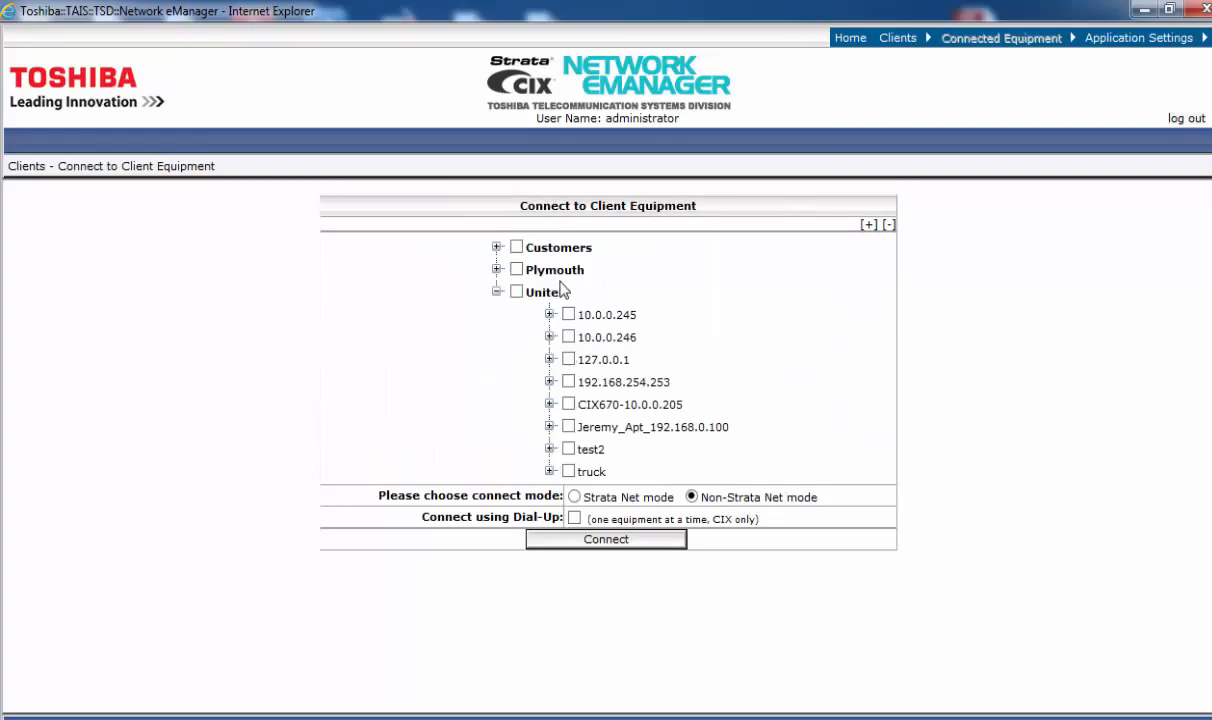
pyautogui.click(569, 427)
pyautogui.click(602, 545)
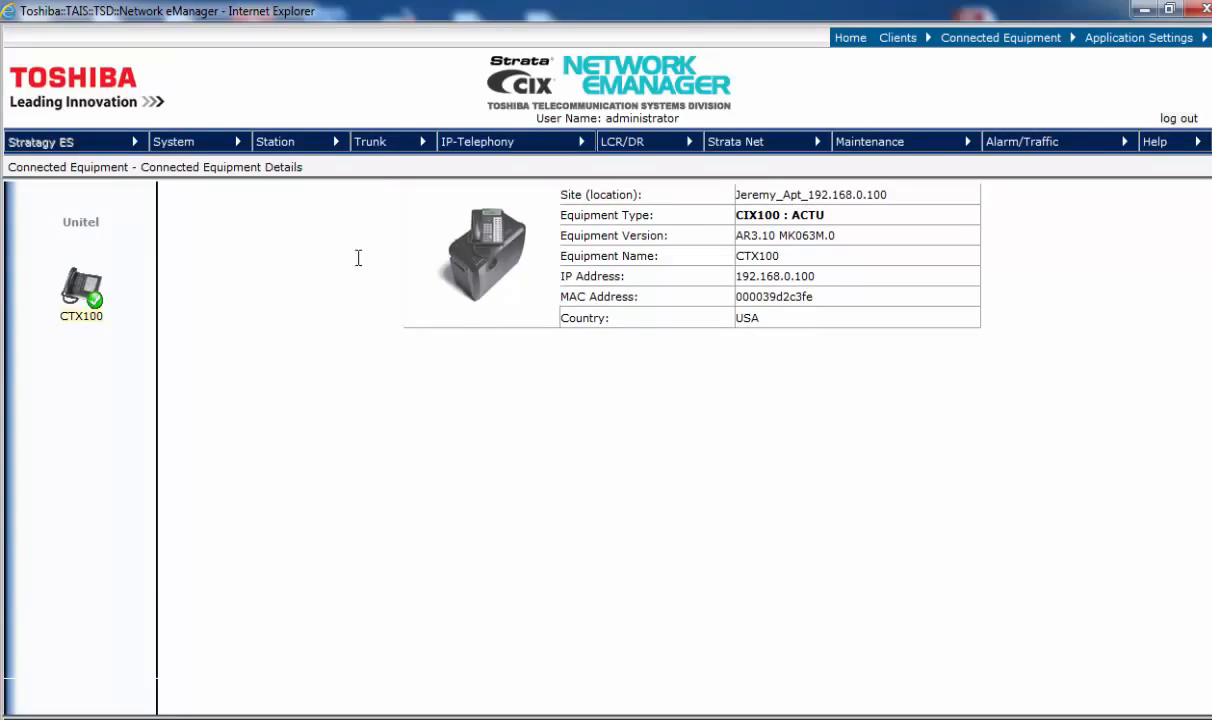
# Step: Open Card Assignment and select slot 03, the RPTU/BPTU 24-channel PRI card
pyautogui.click(199, 138)
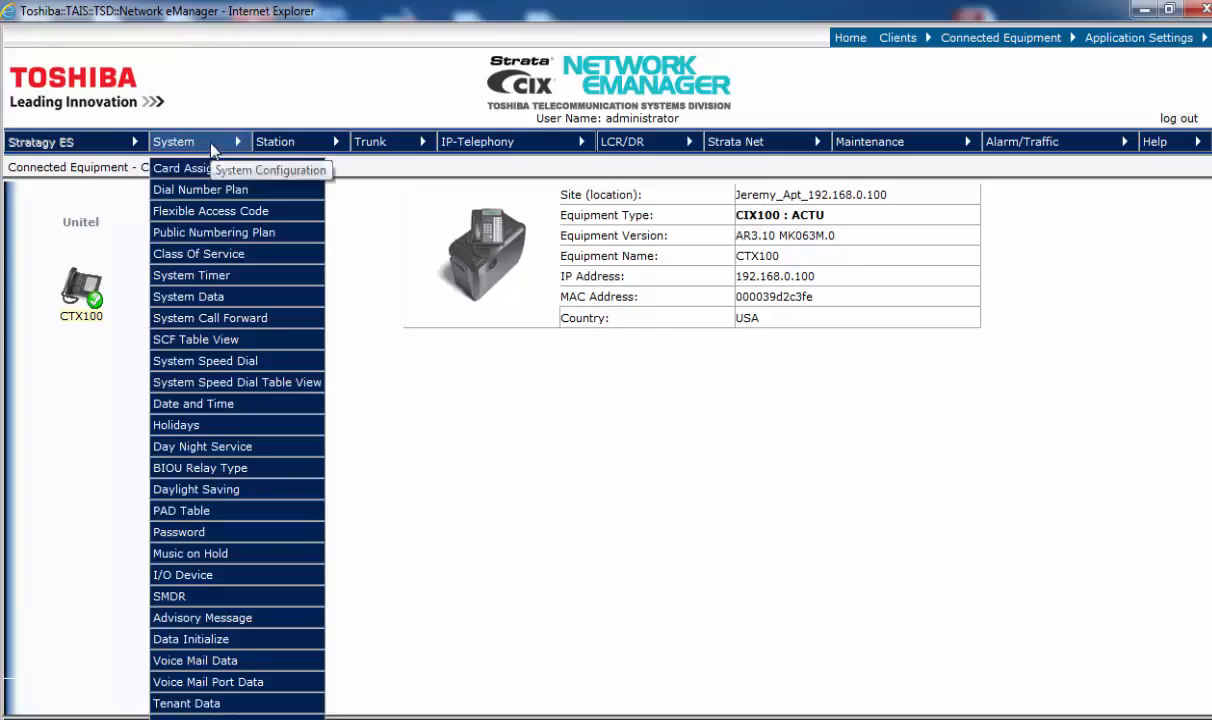
pyautogui.click(205, 170)
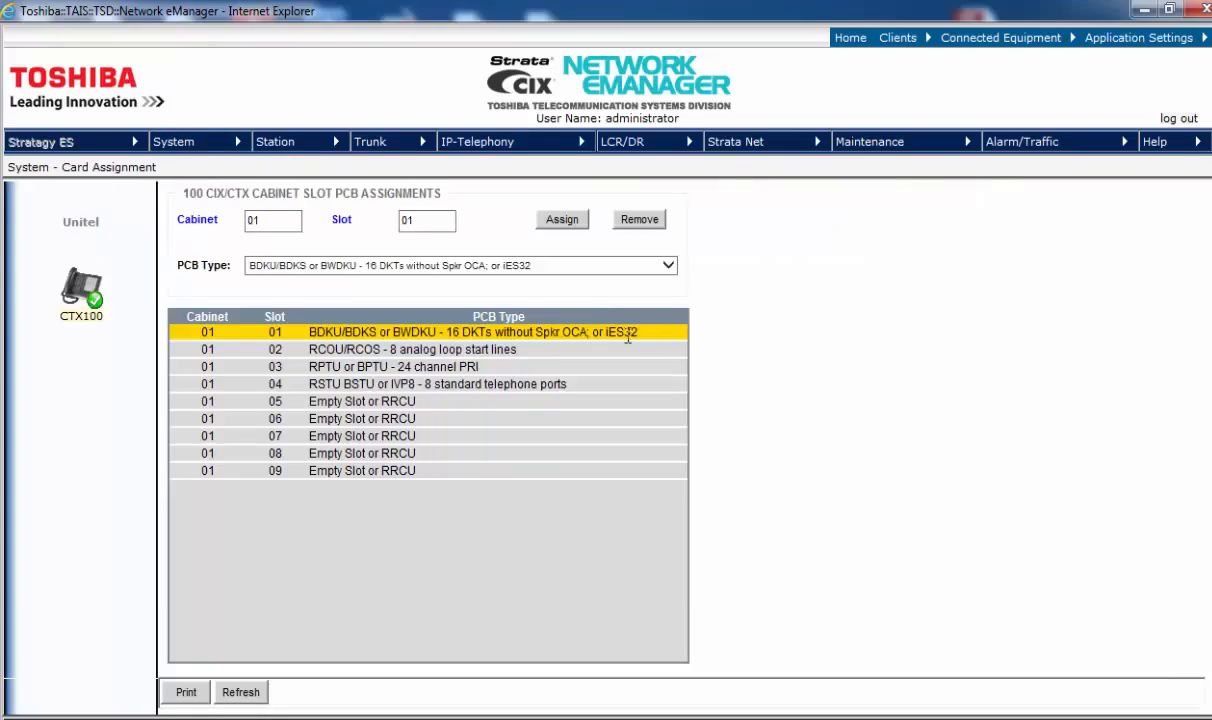
pyautogui.click(484, 370)
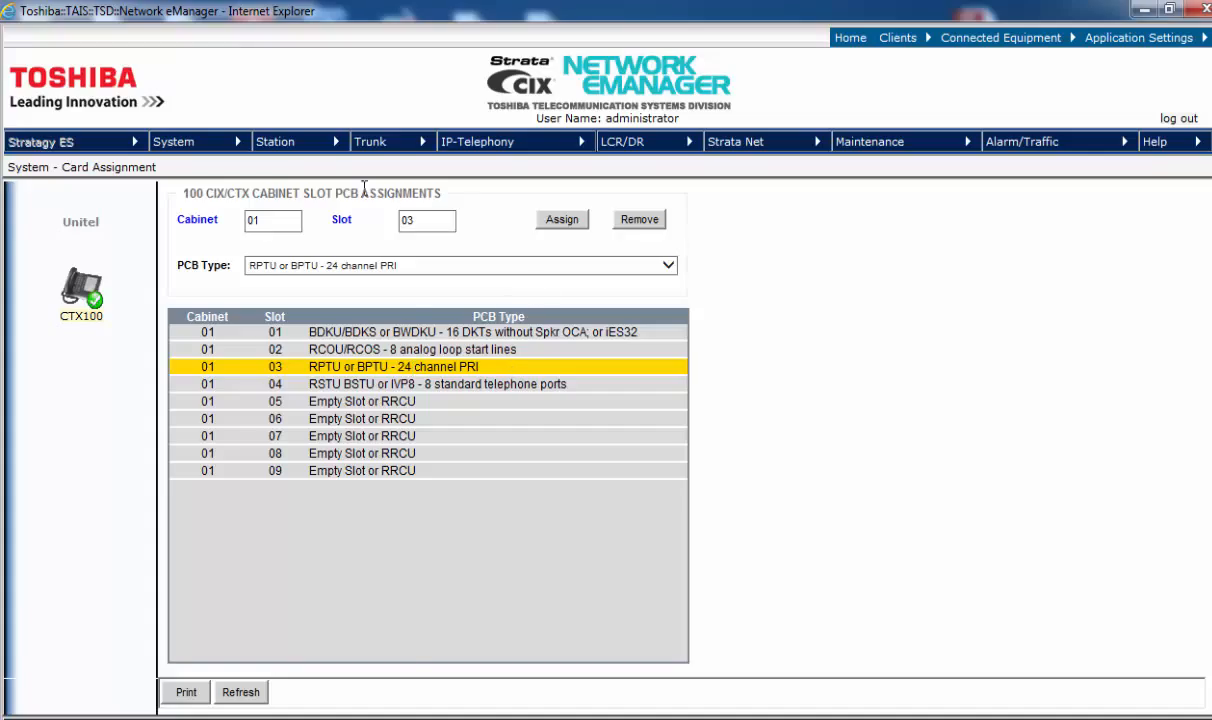
pyautogui.moveTo(208, 144)
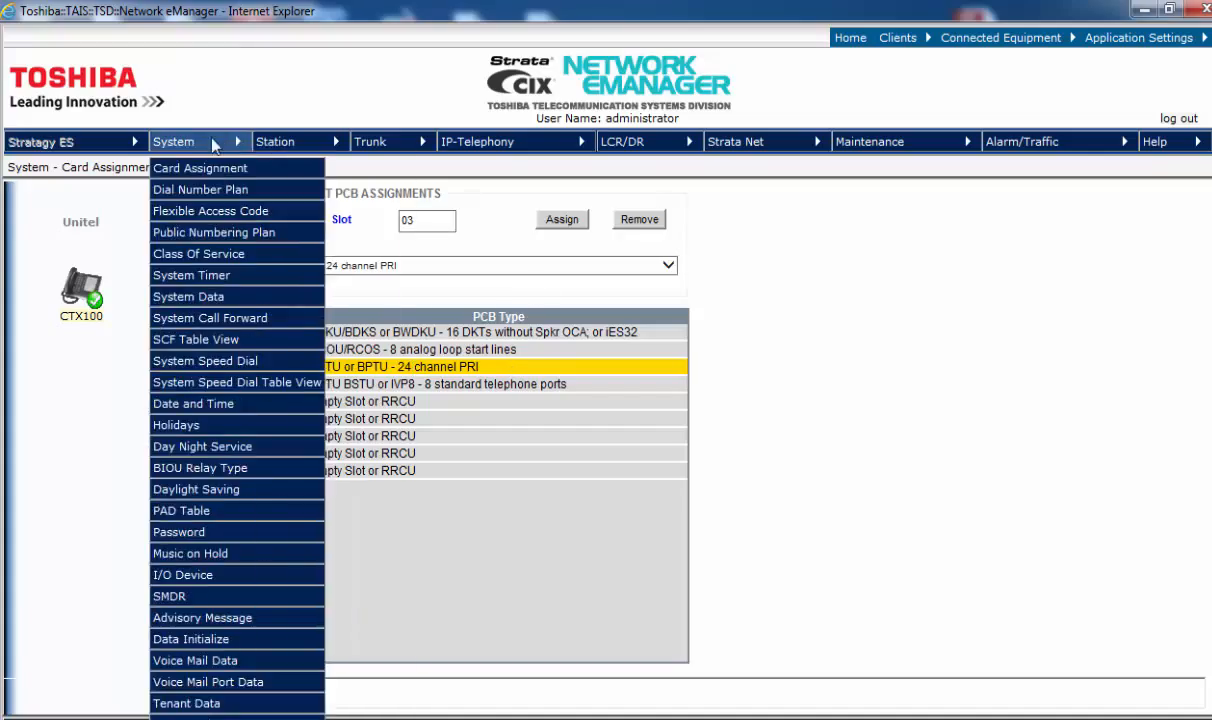
# Step: Confirm System Data's 21 Primary Clock is set to 010301
pyautogui.click(200, 298)
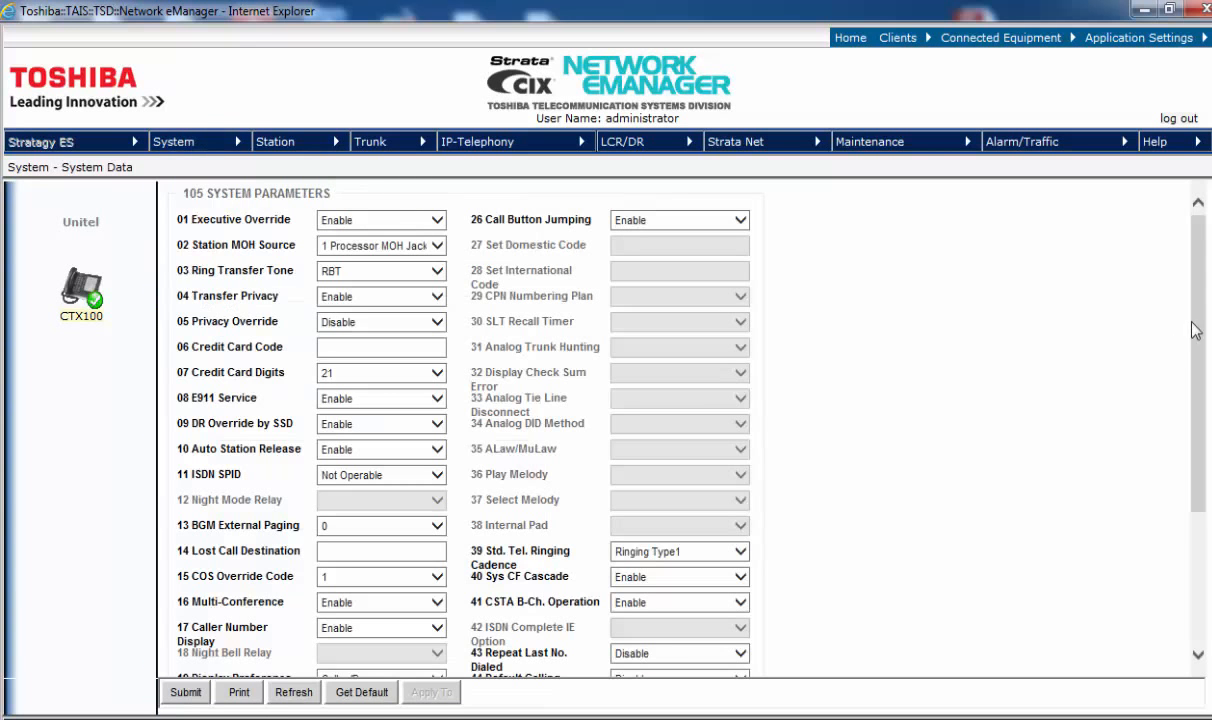
pyautogui.moveTo(1194, 323); pyautogui.dragTo(1132, 465)
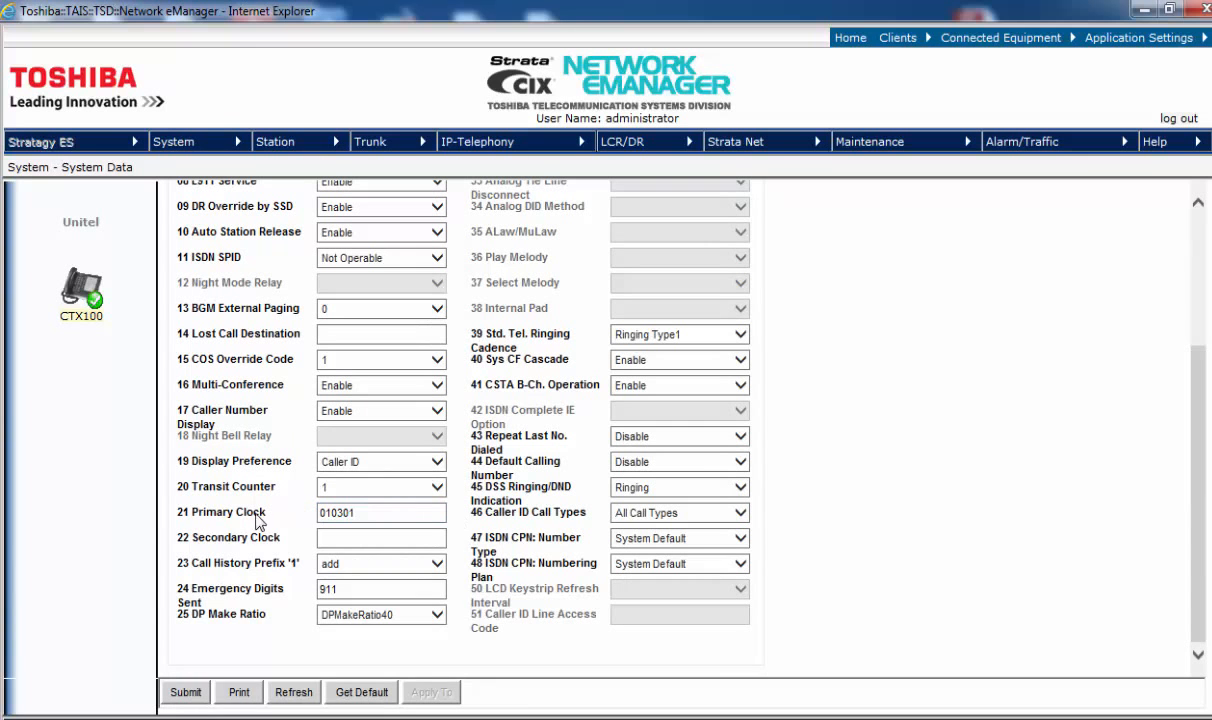
pyautogui.moveTo(205, 522)
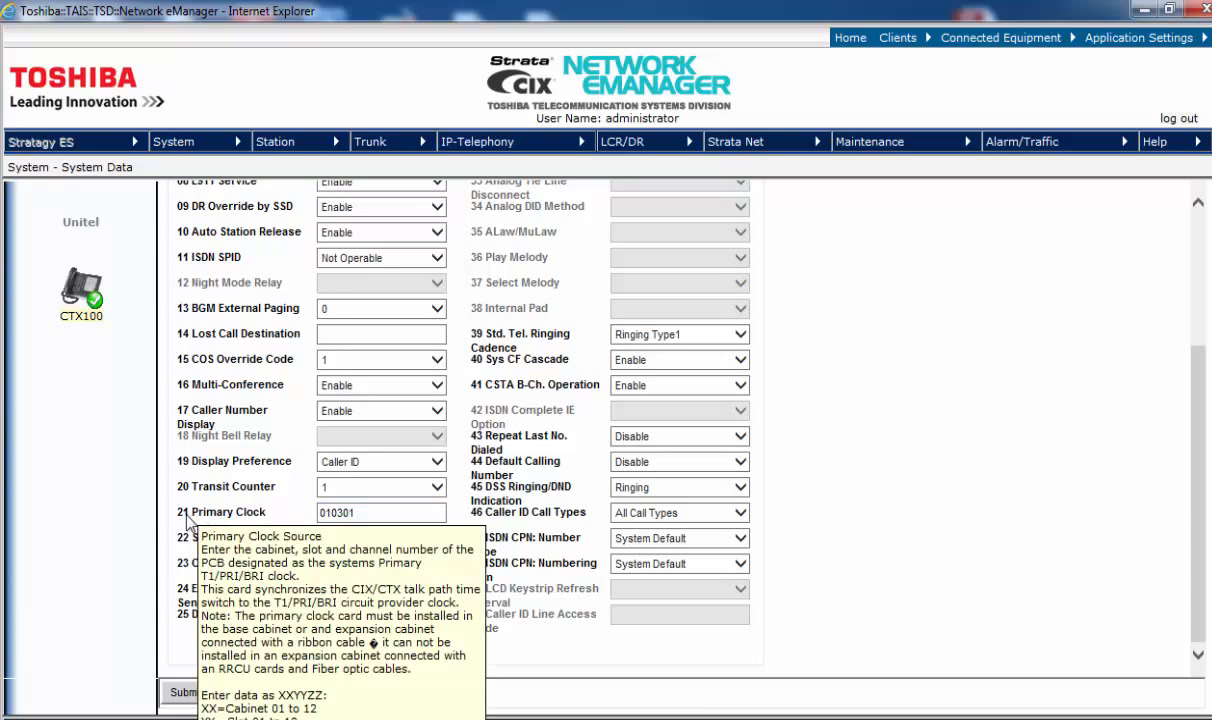
pyautogui.click(370, 513)
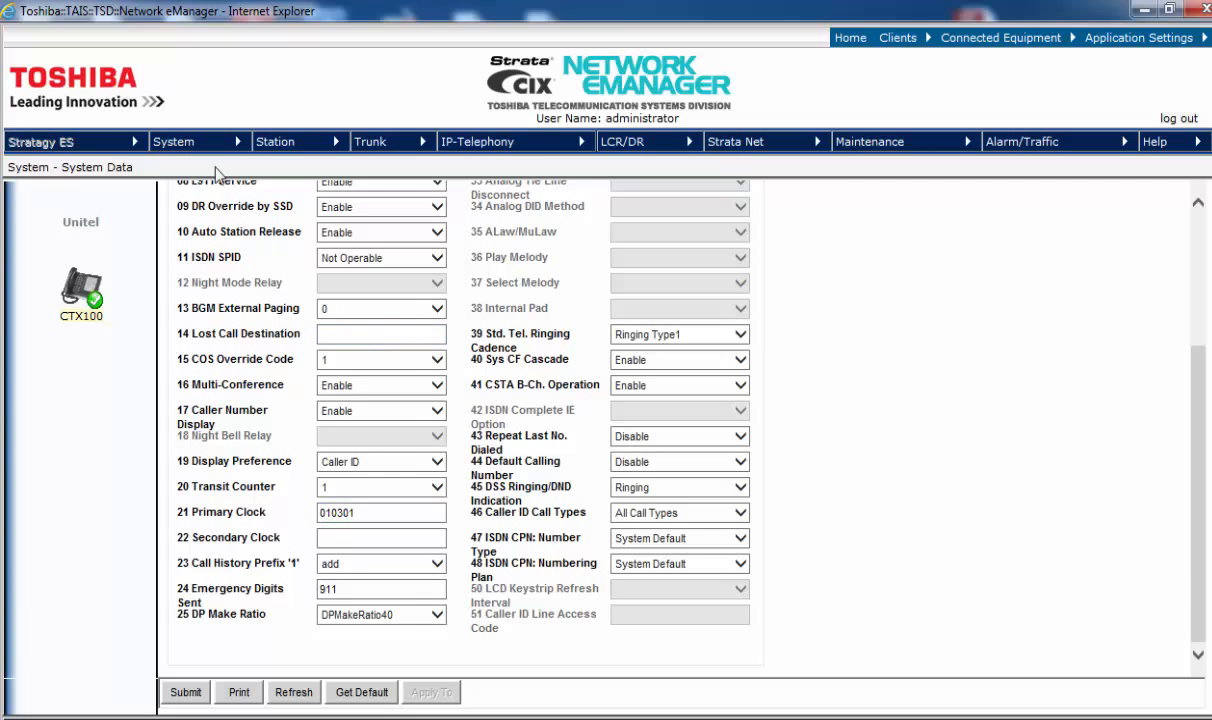
pyautogui.click(280, 143)
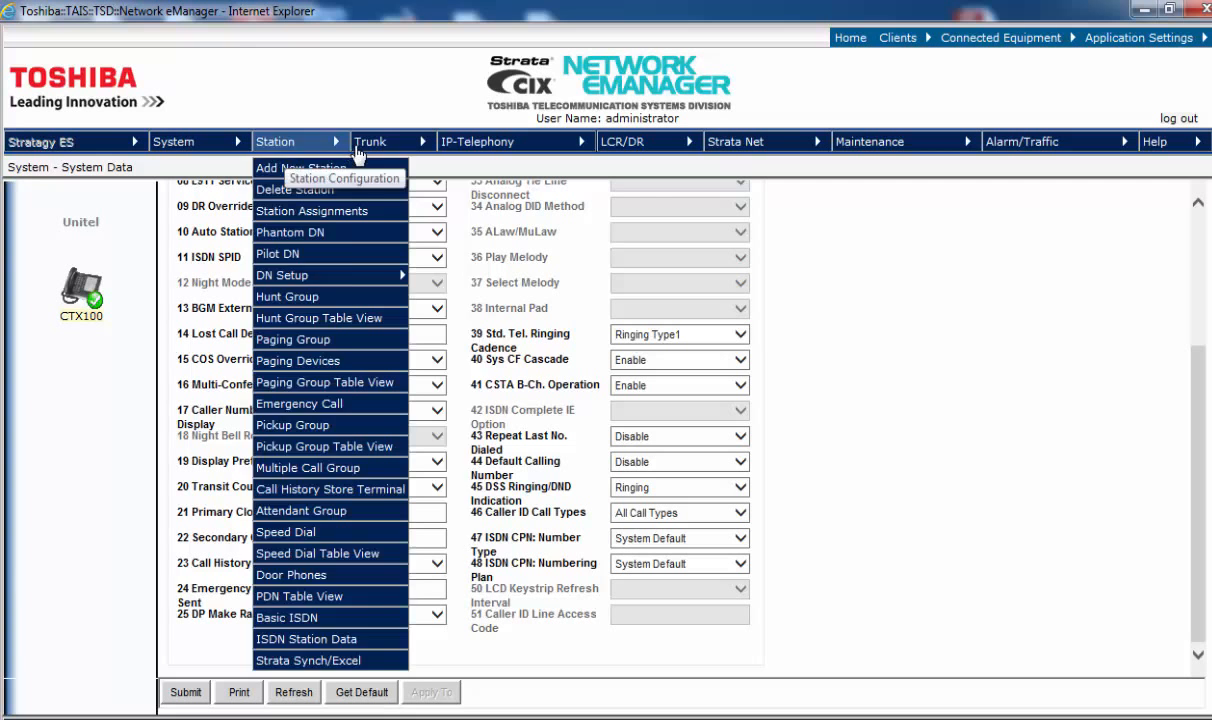
# Step: Load ISDN incoming line group 5 in Trunk ILG
pyautogui.click(378, 148)
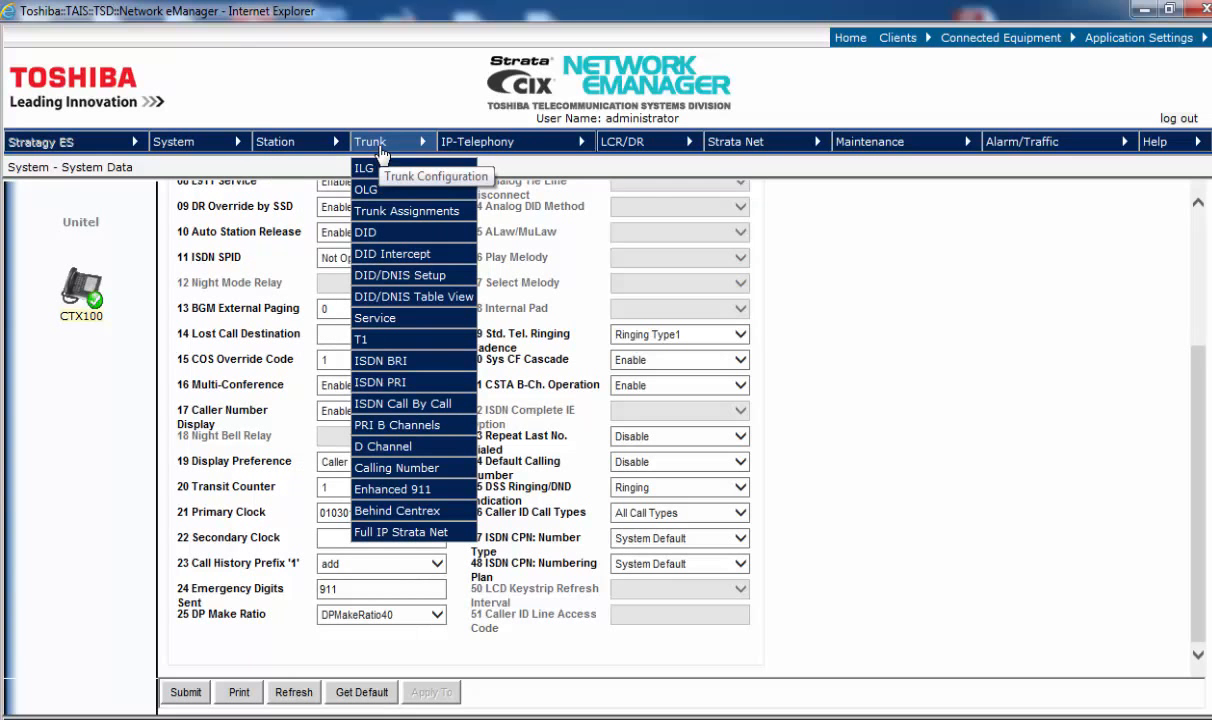
pyautogui.click(372, 170)
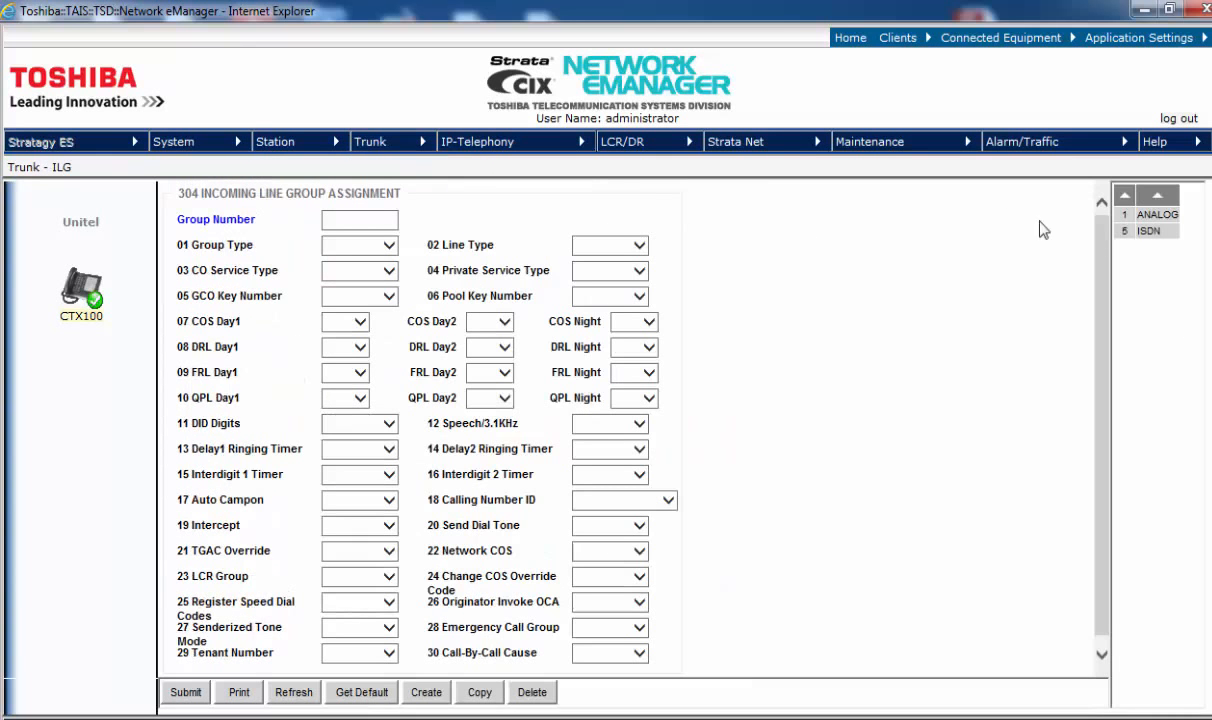
pyautogui.click(1146, 232)
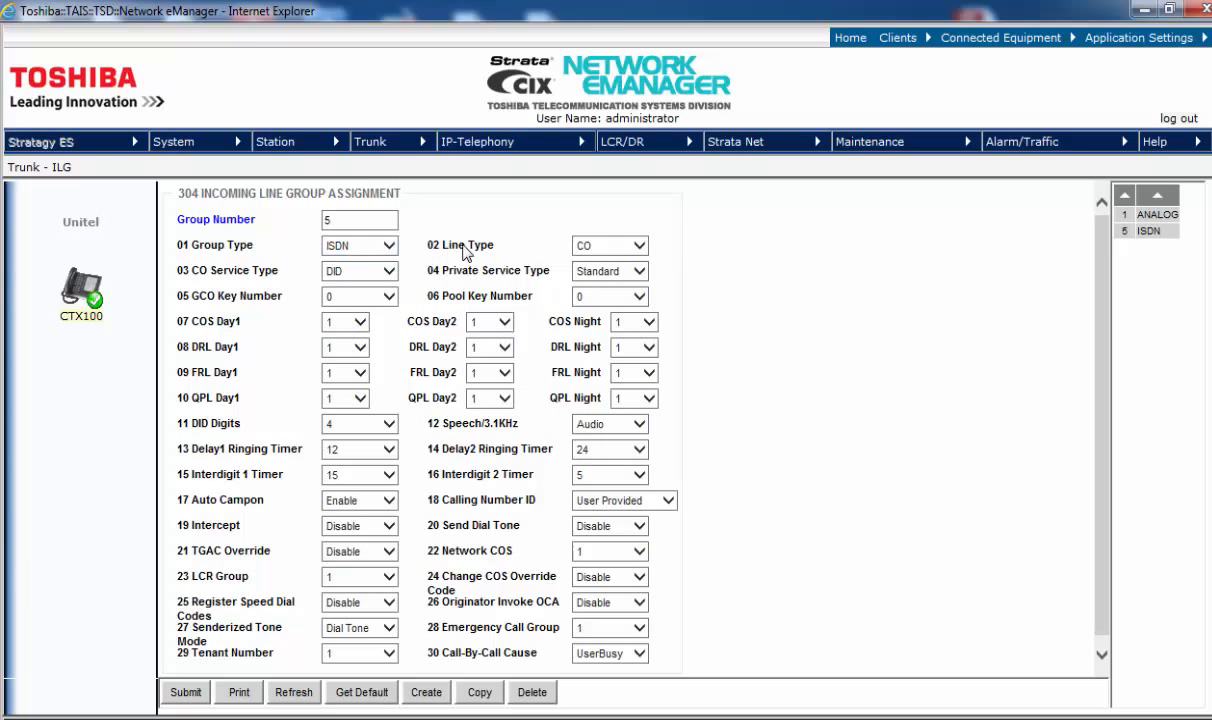
pyautogui.moveTo(463, 253)
pyautogui.moveTo(272, 278)
pyautogui.moveTo(458, 279)
pyautogui.moveTo(214, 430)
# Step: Set incoming line group 5's DID digits to 4
pyautogui.click(389, 424)
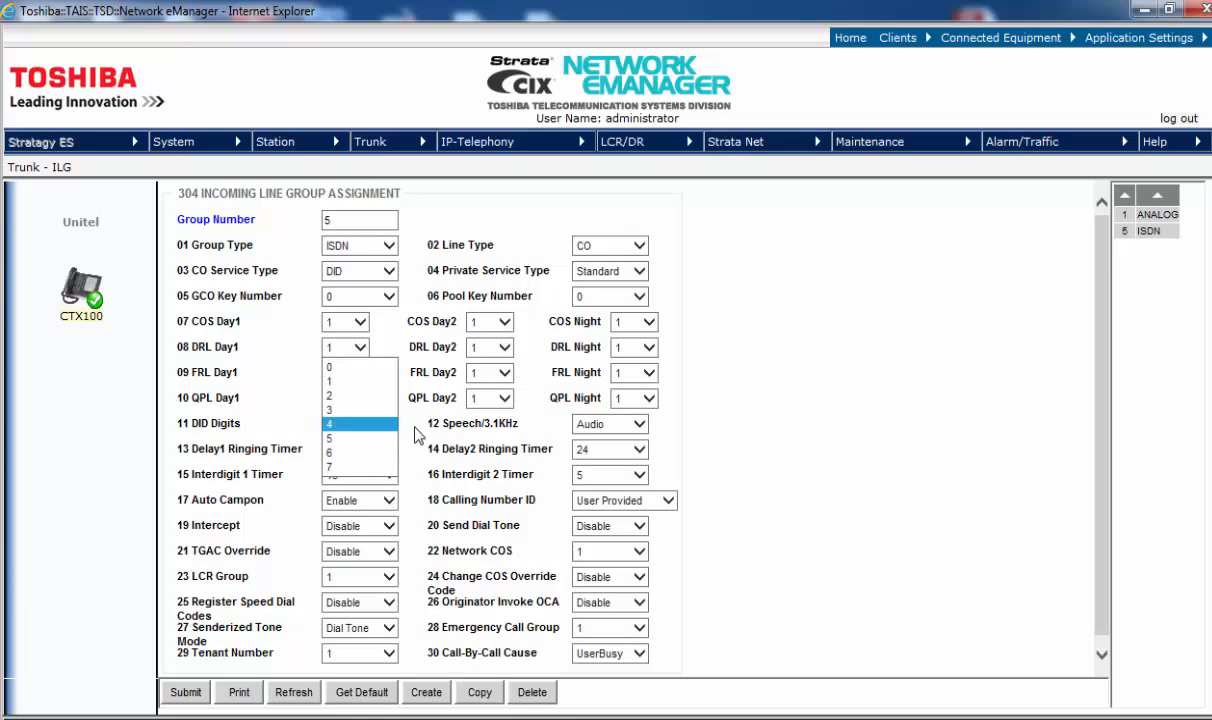
pyautogui.click(392, 425)
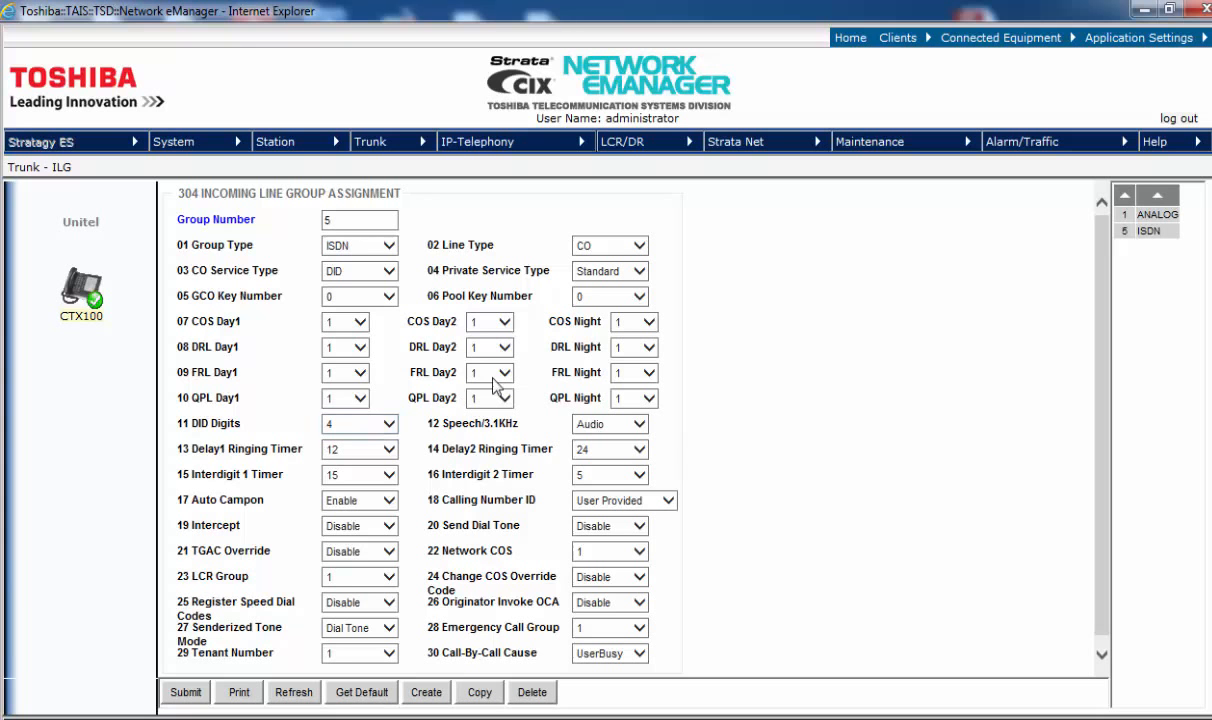
pyautogui.moveTo(365, 141)
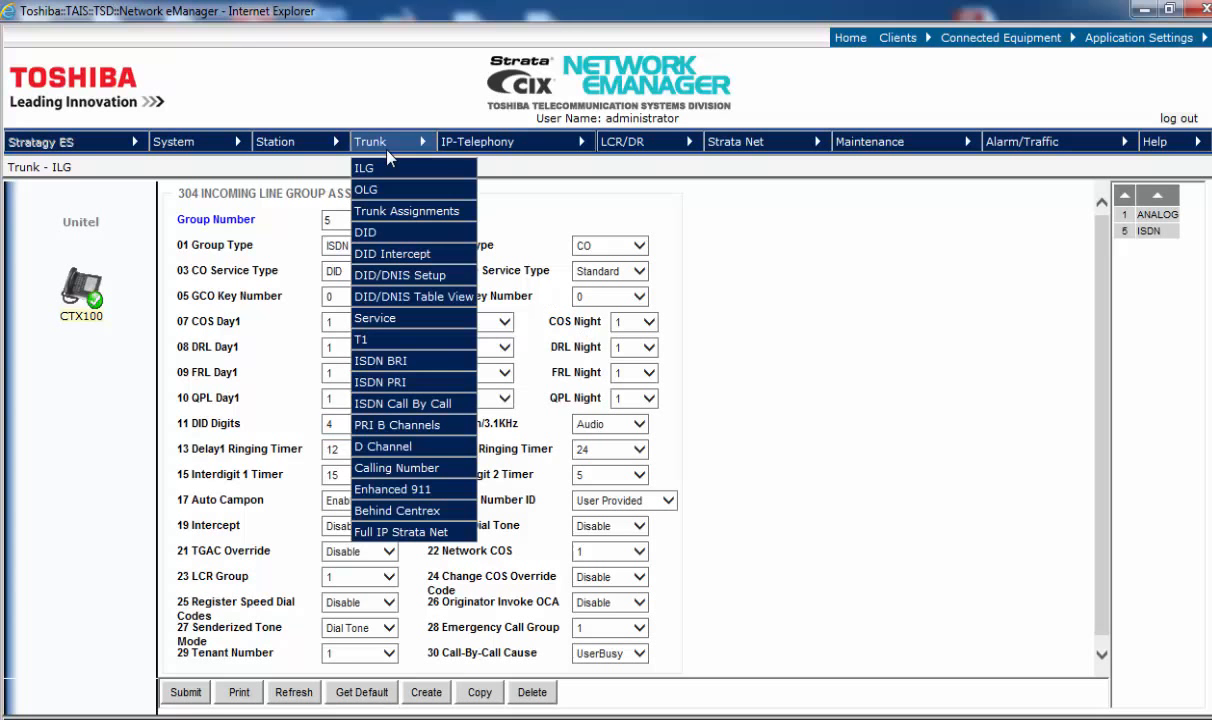
pyautogui.click(368, 192)
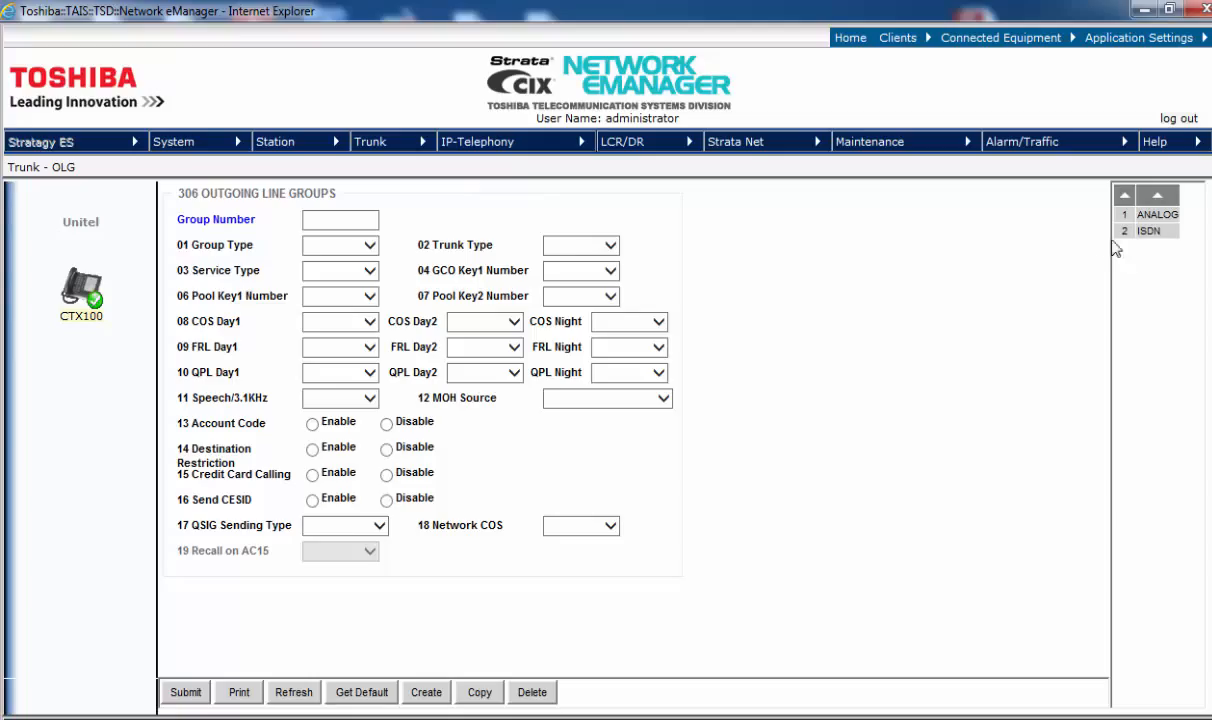
# Step: Load ISDN outgoing line group 2 with CO/DID trunk type
pyautogui.click(1148, 231)
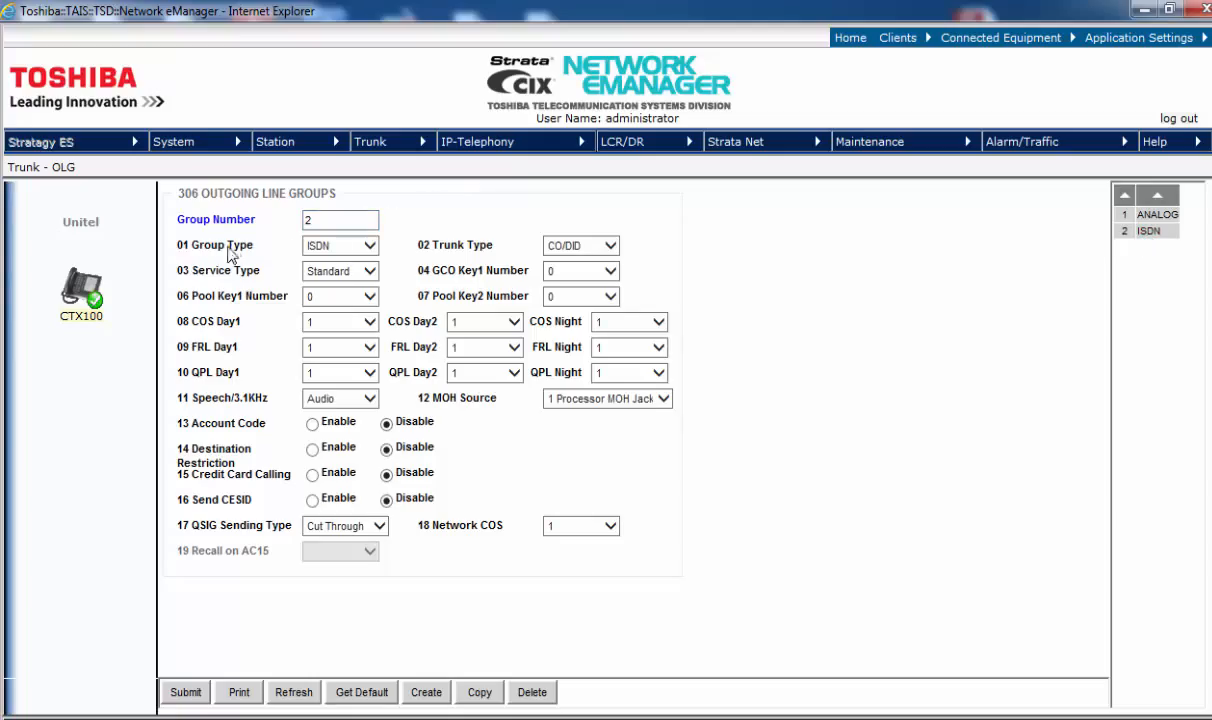
pyautogui.moveTo(231, 252)
pyautogui.click(362, 142)
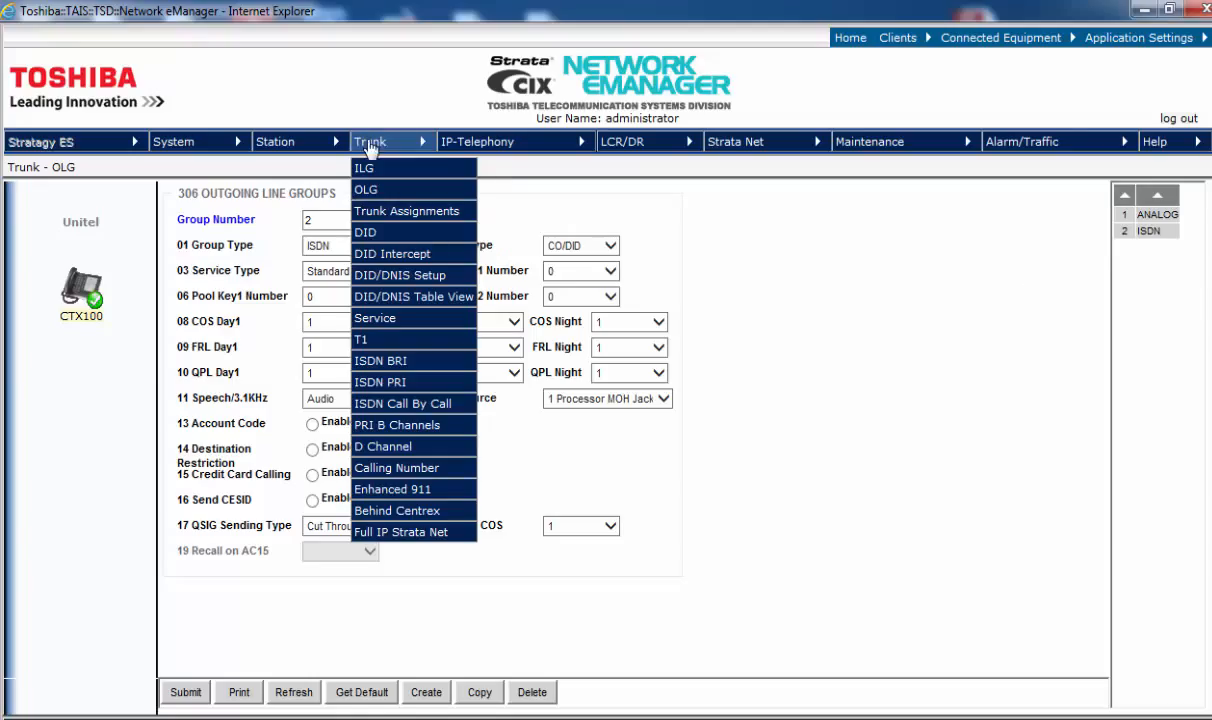
# Step: Open the Trunk DID setup for incoming line group 5
pyautogui.click(372, 236)
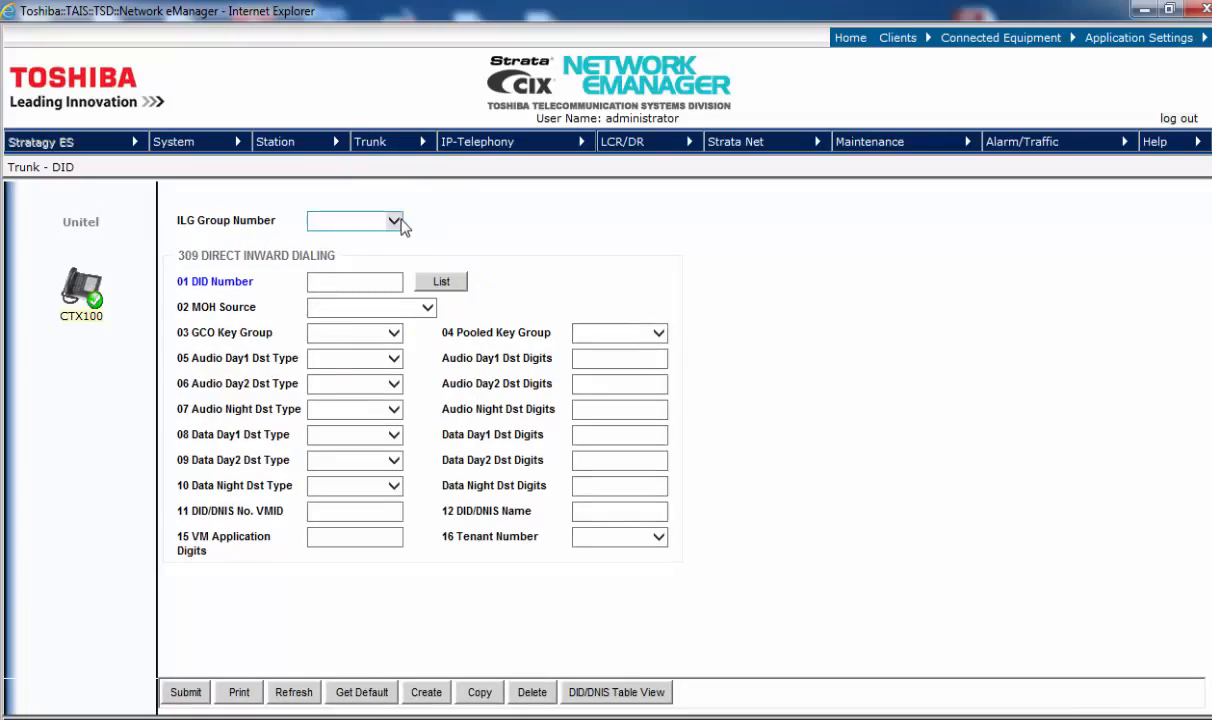
pyautogui.click(396, 222)
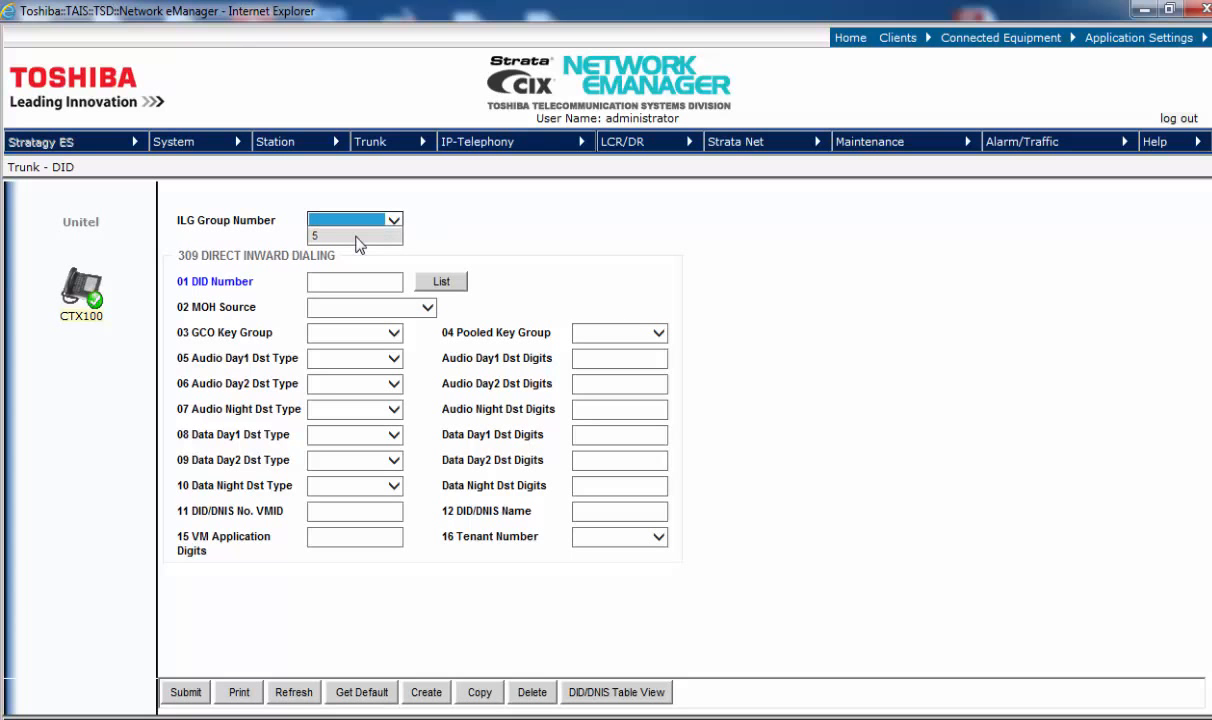
pyautogui.click(350, 236)
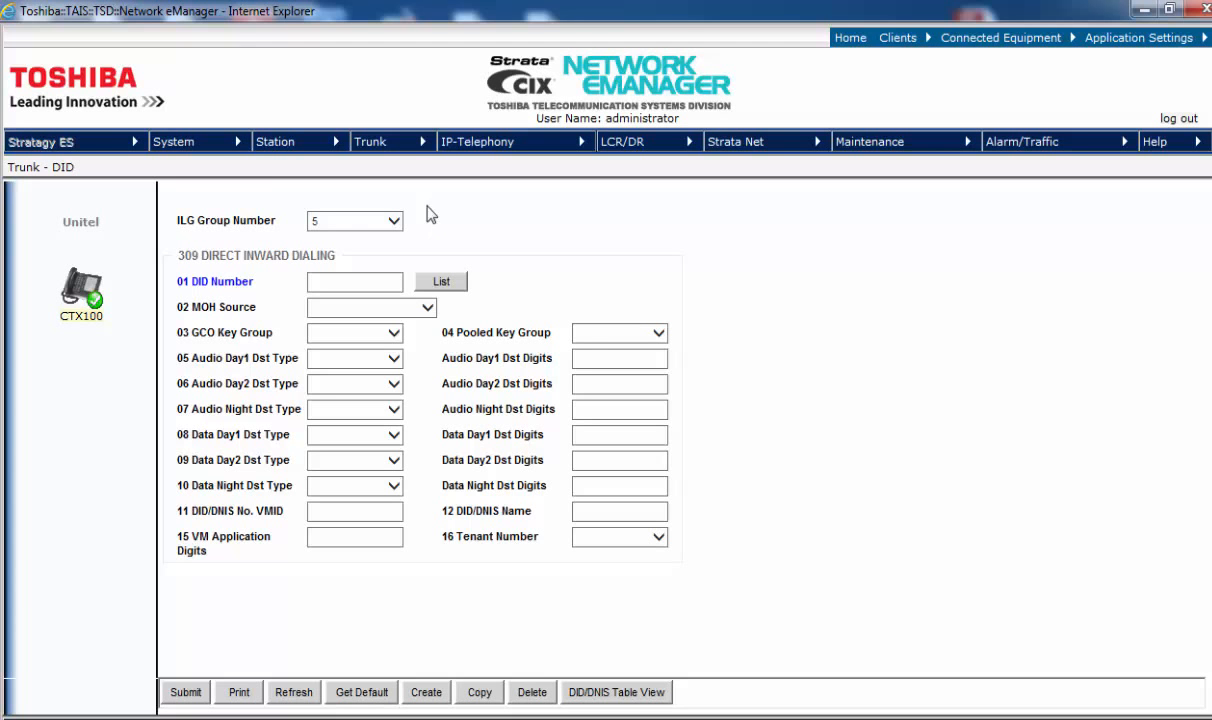
pyautogui.click(376, 141)
pyautogui.click(365, 168)
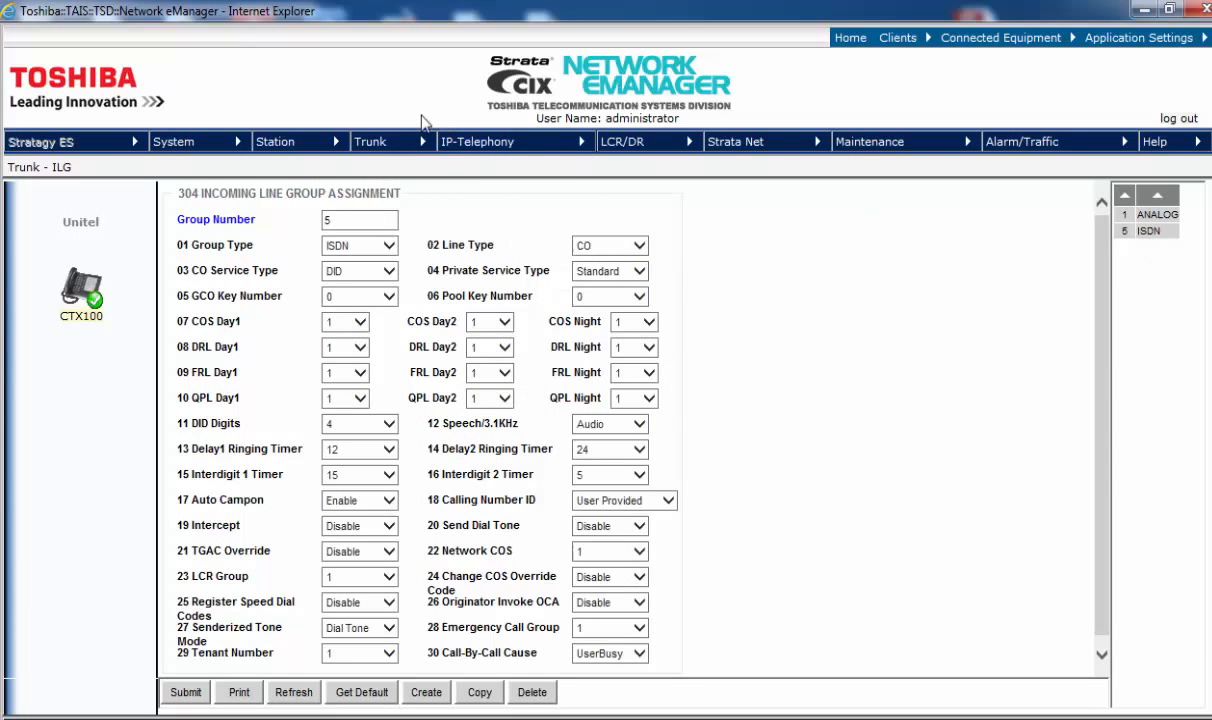
pyautogui.moveTo(400, 138)
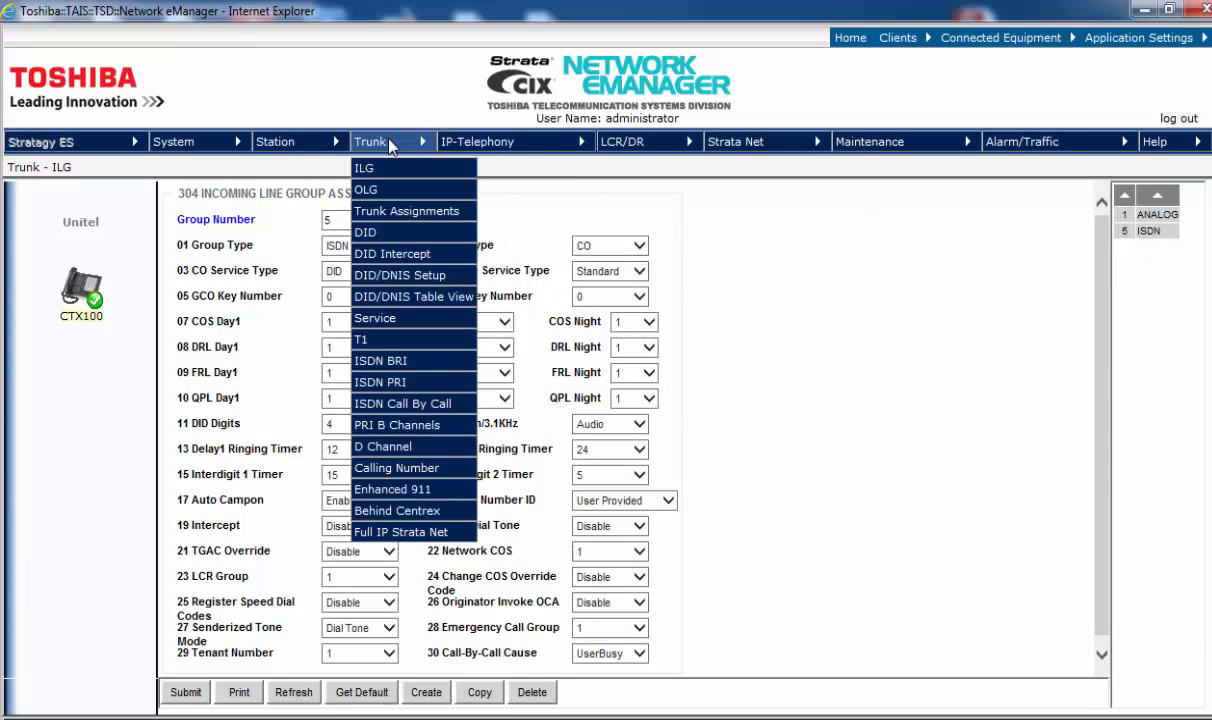
pyautogui.click(378, 233)
pyautogui.click(379, 223)
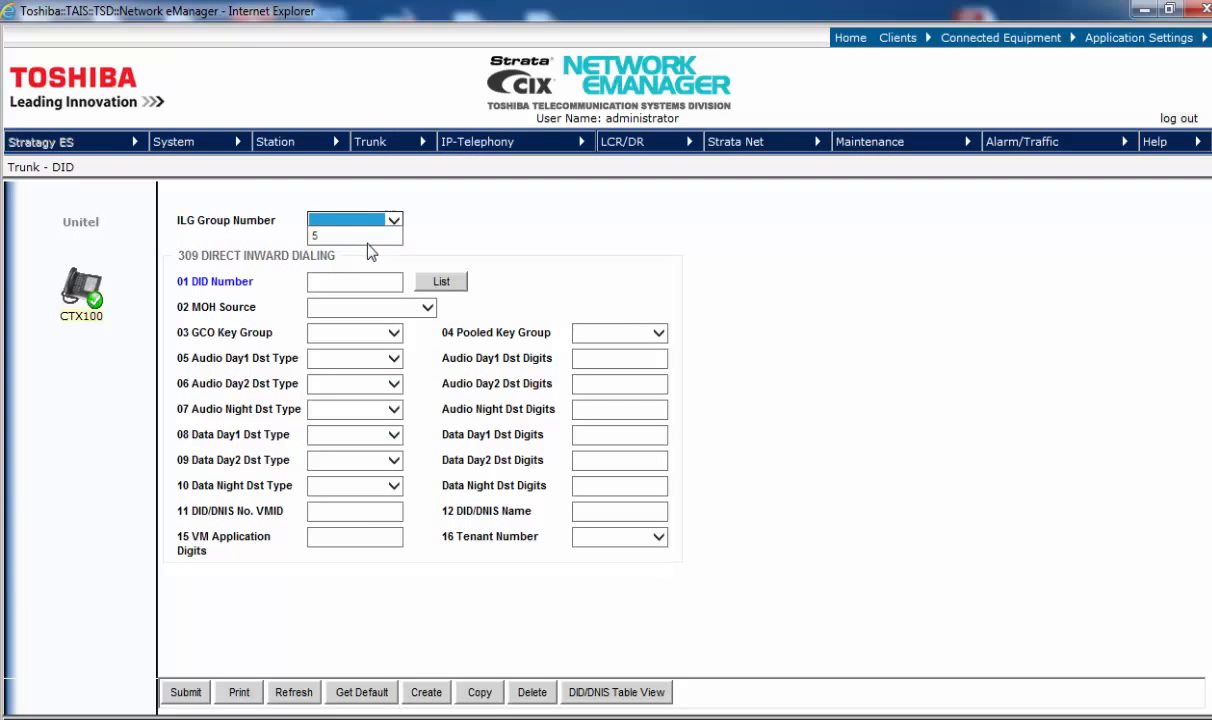
pyautogui.click(360, 236)
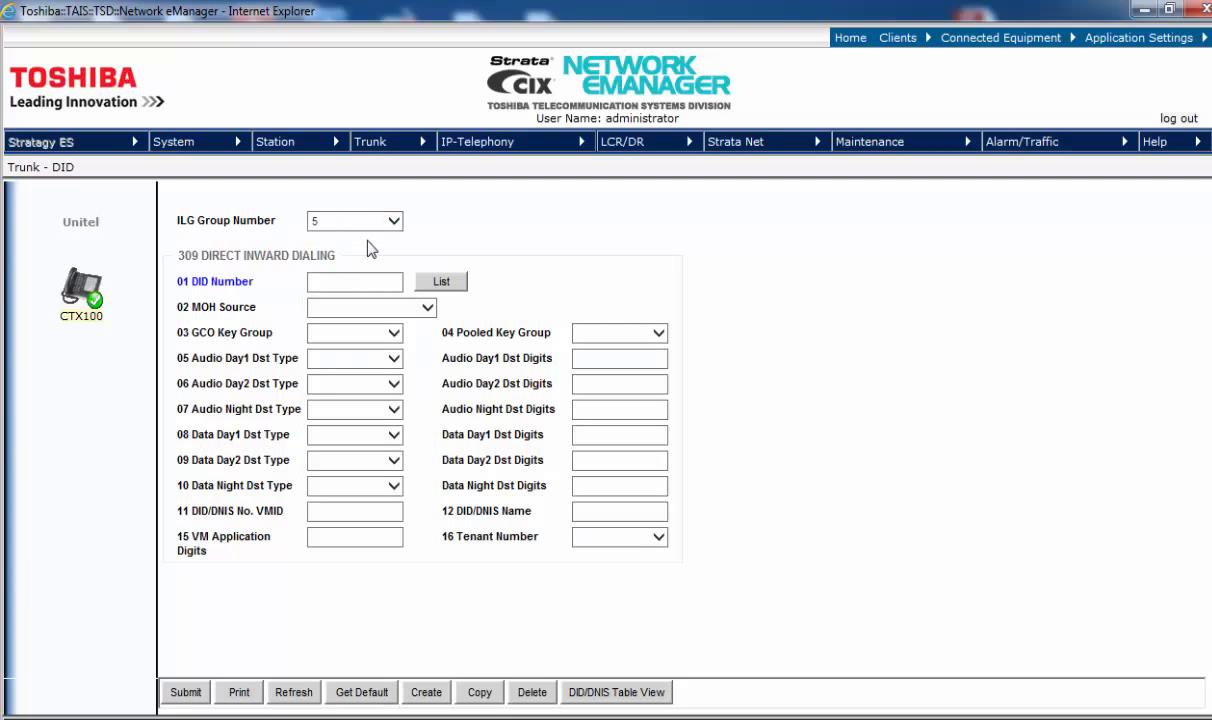
# Step: Load existing DID 5340 from the list and review its number and destination digits
pyautogui.click(443, 285)
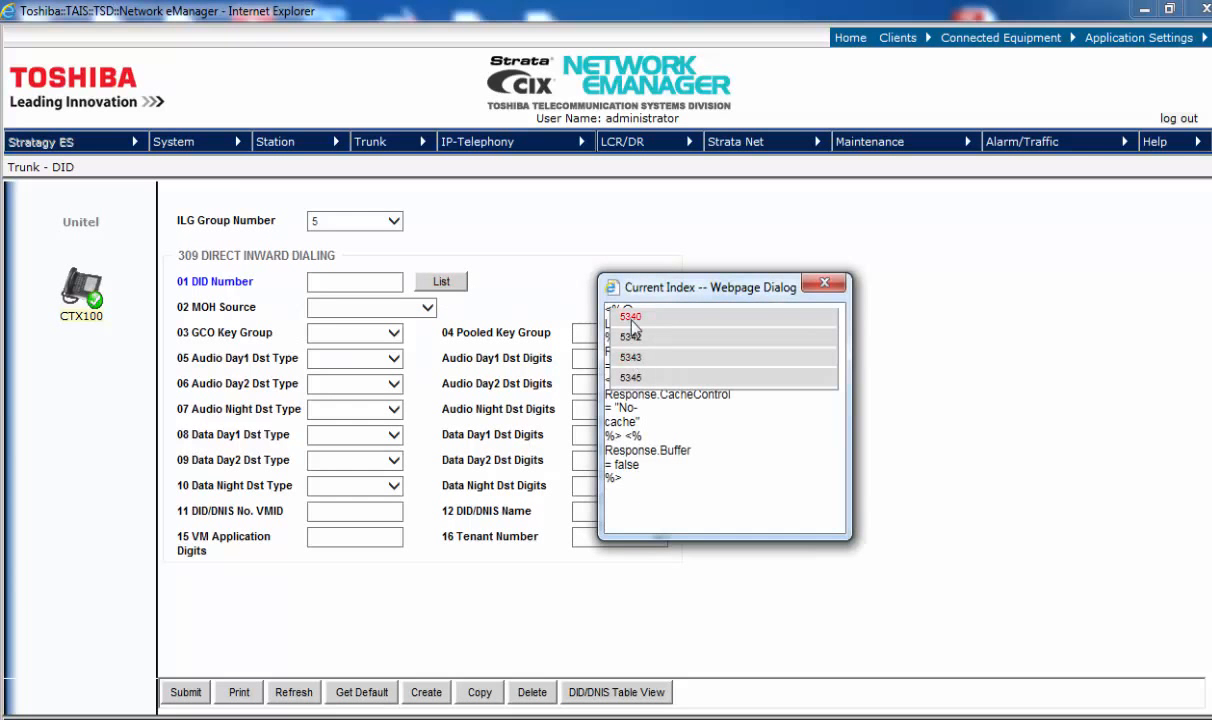
pyautogui.click(631, 318)
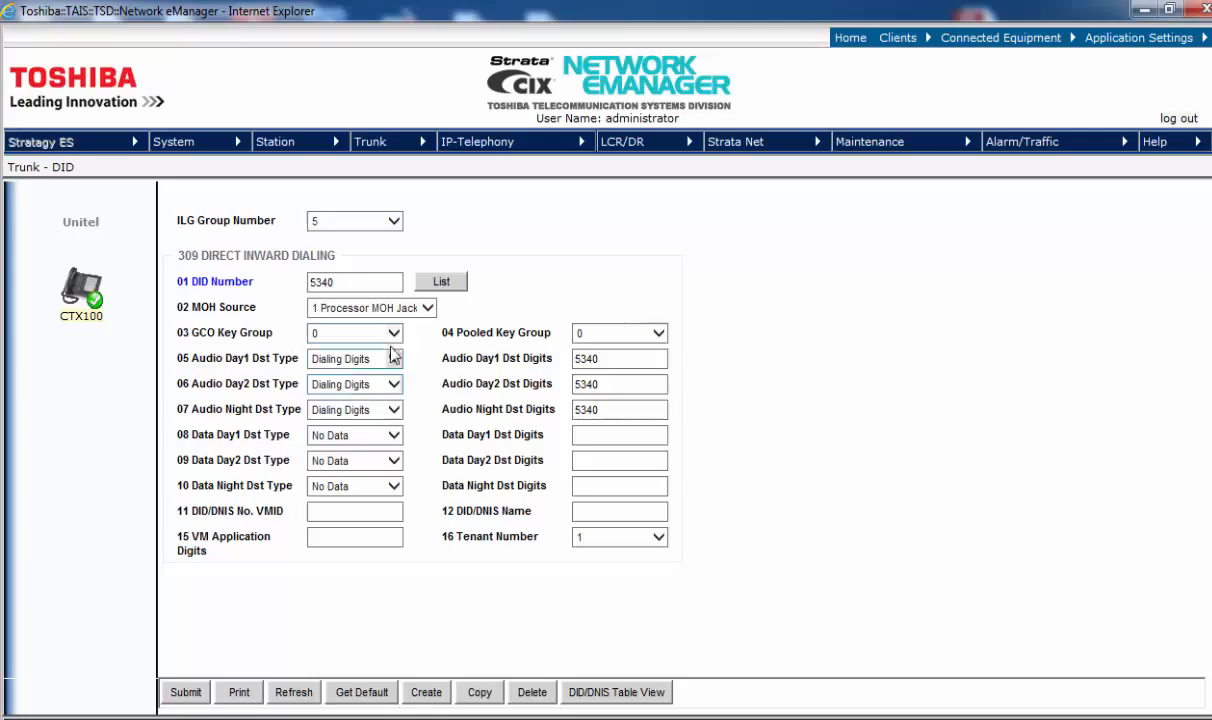
pyautogui.click(619, 360)
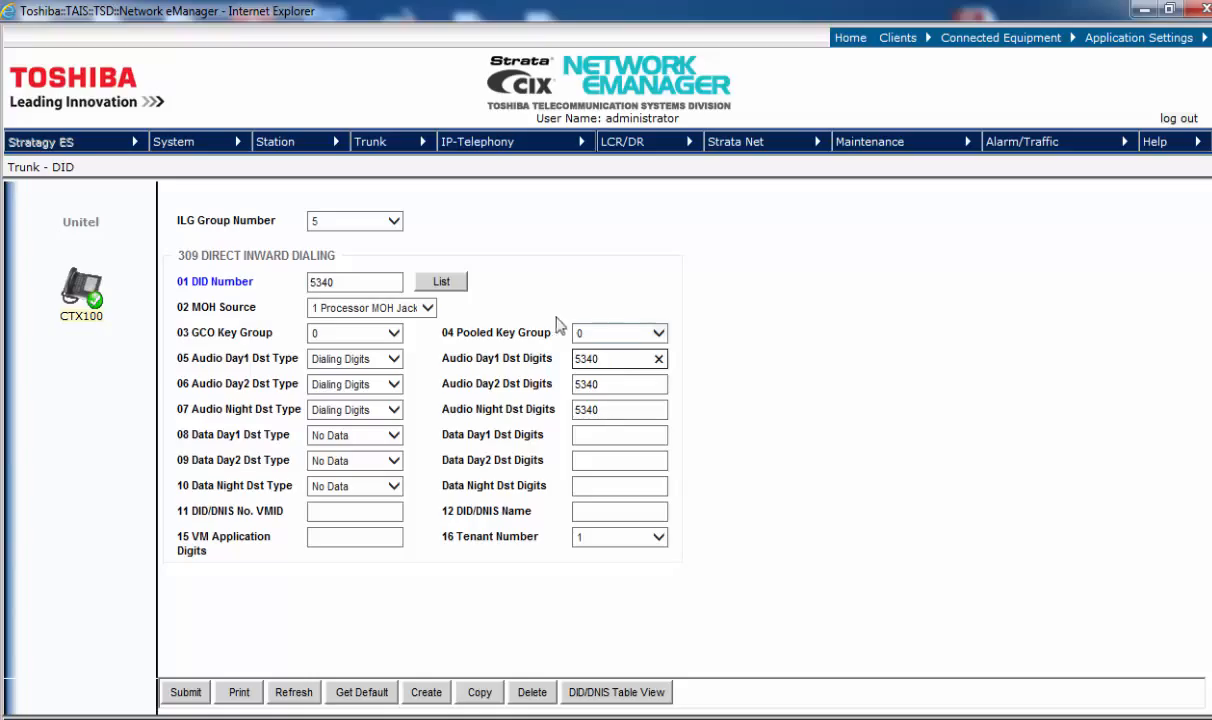
pyautogui.click(345, 282)
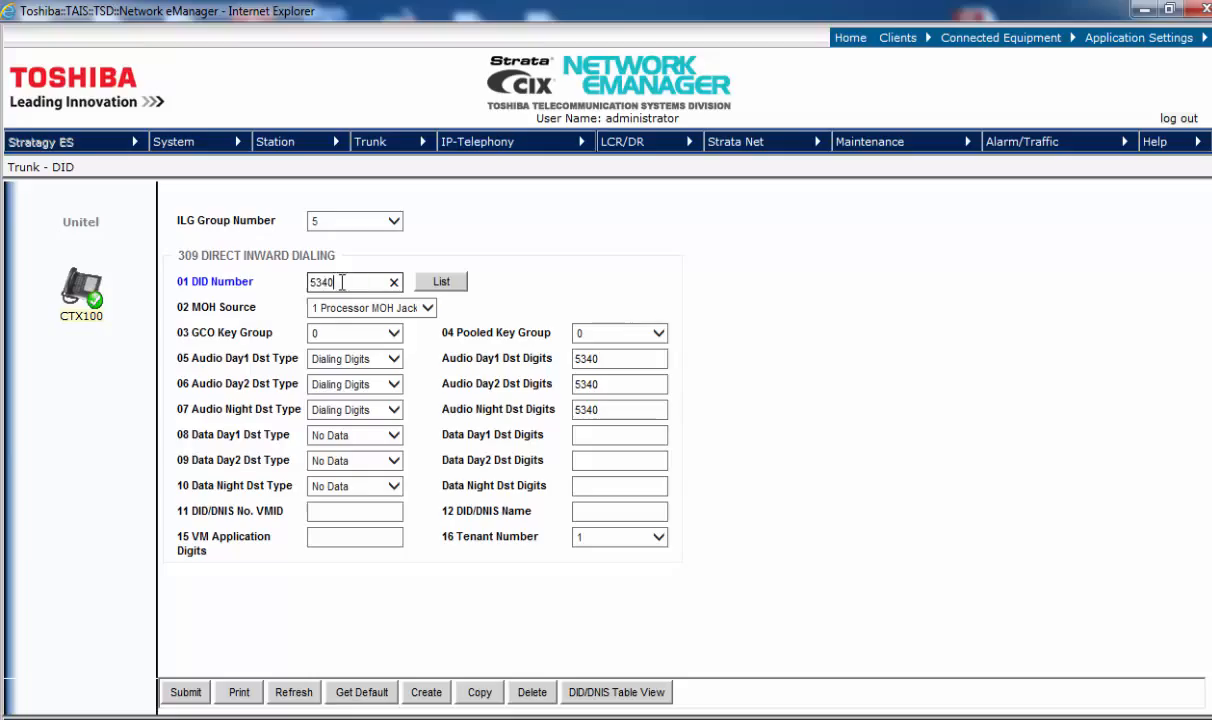
pyautogui.moveTo(336, 282); pyautogui.dragTo(304, 282)
pyautogui.click(388, 264)
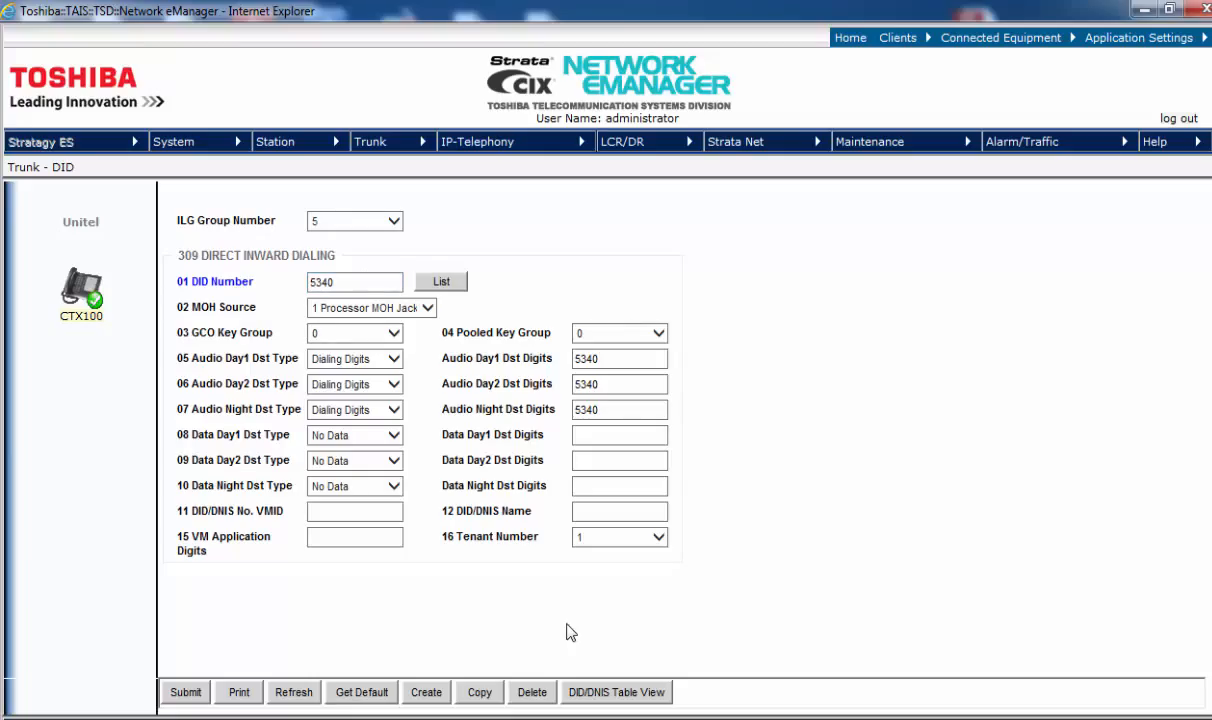
# Step: Create DID entry 5530 with default No Data destinations
pyautogui.click(426, 692)
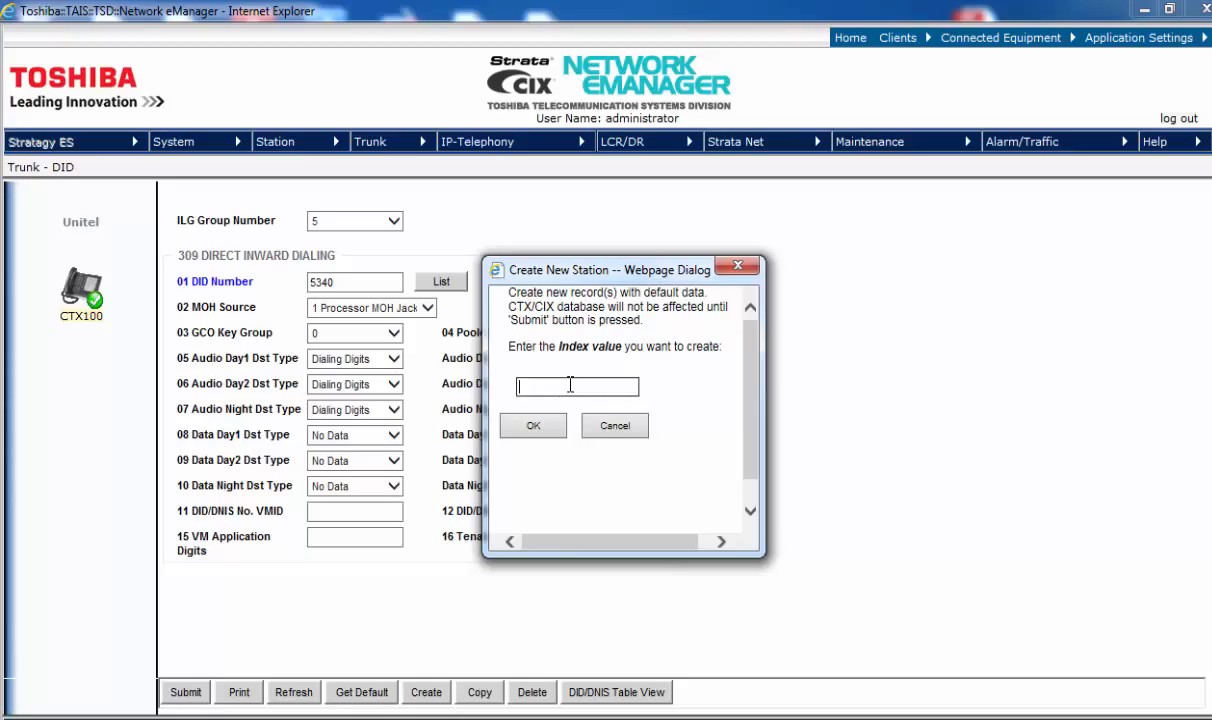
pyautogui.write('5530')
pyautogui.click(535, 428)
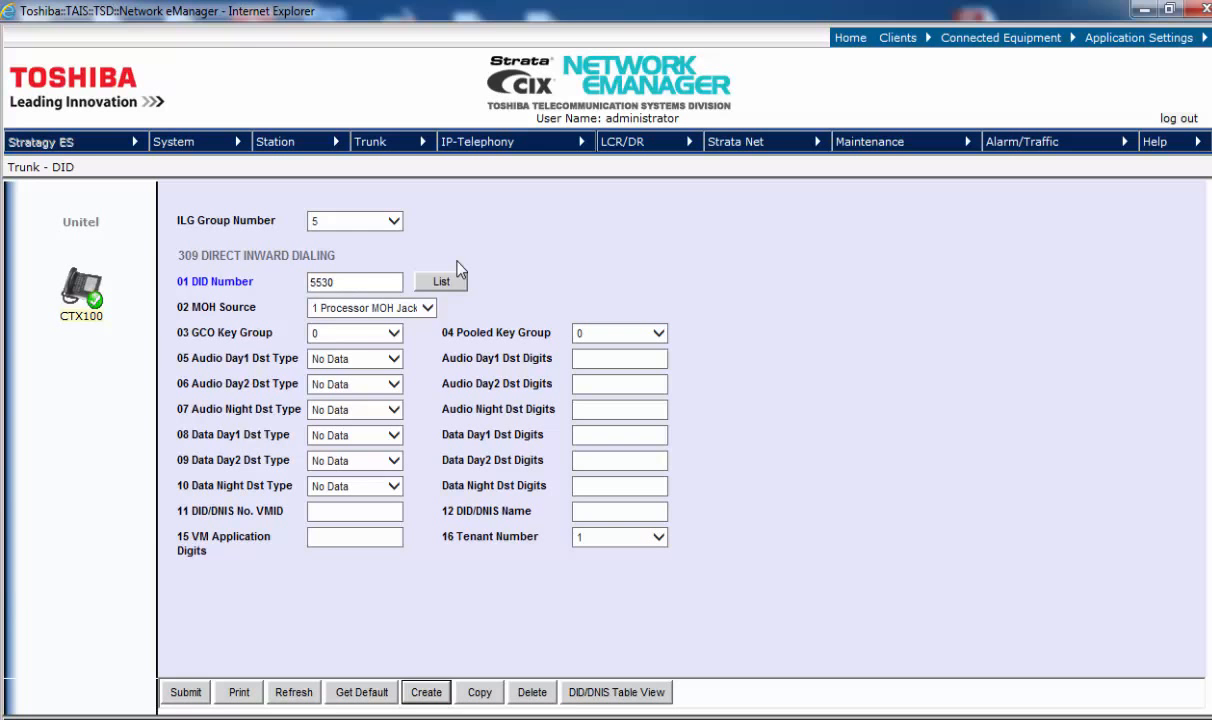
# Step: Keep 1 Processor MOH Jack as hold source and set Audio Day1 type to Dialing Digits
pyautogui.click(428, 309)
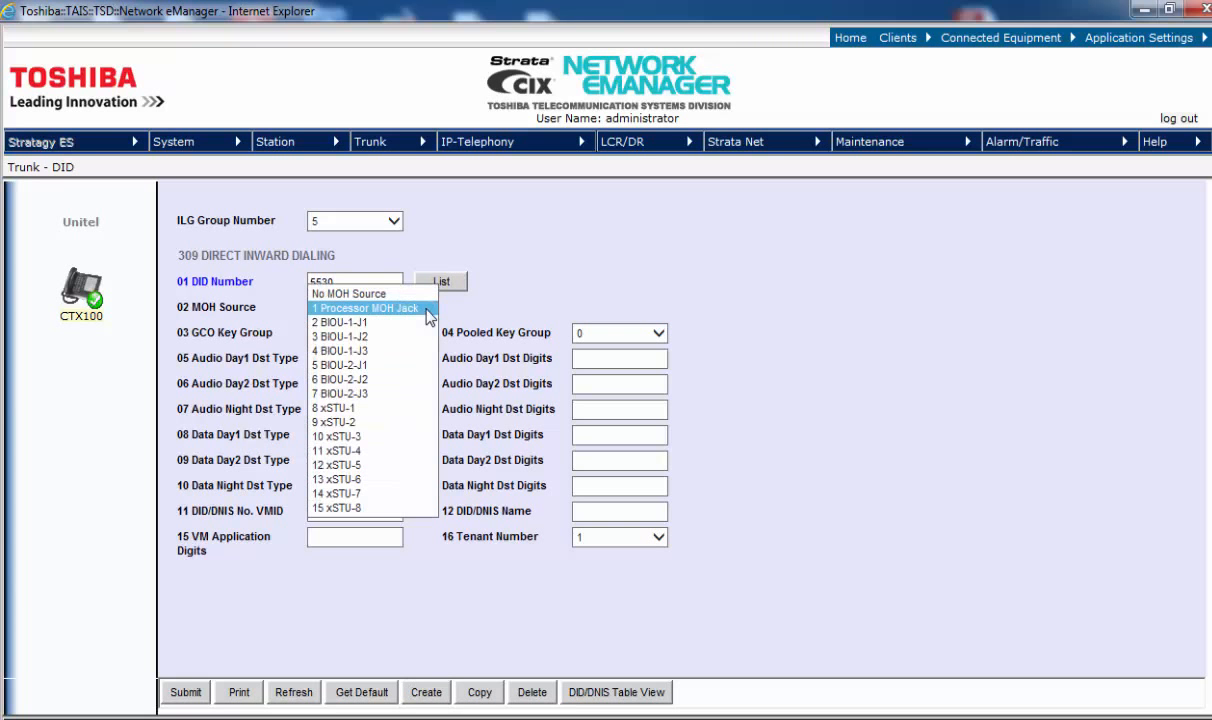
pyautogui.click(452, 316)
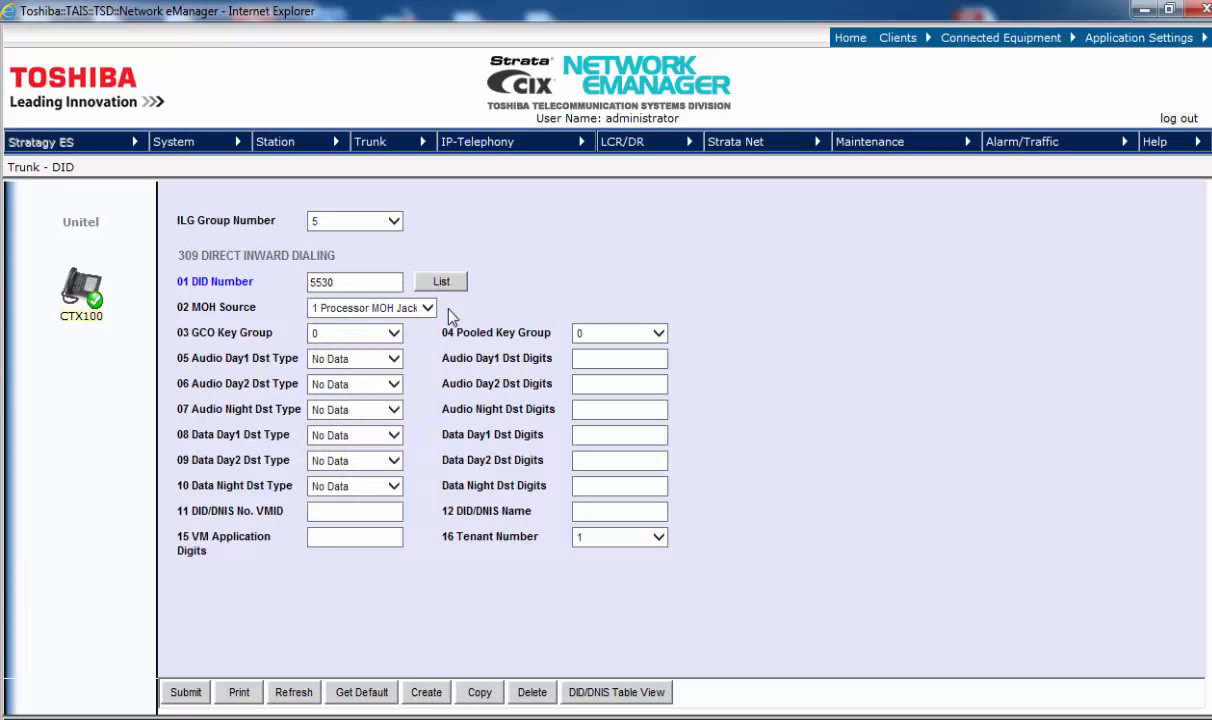
pyautogui.click(429, 311)
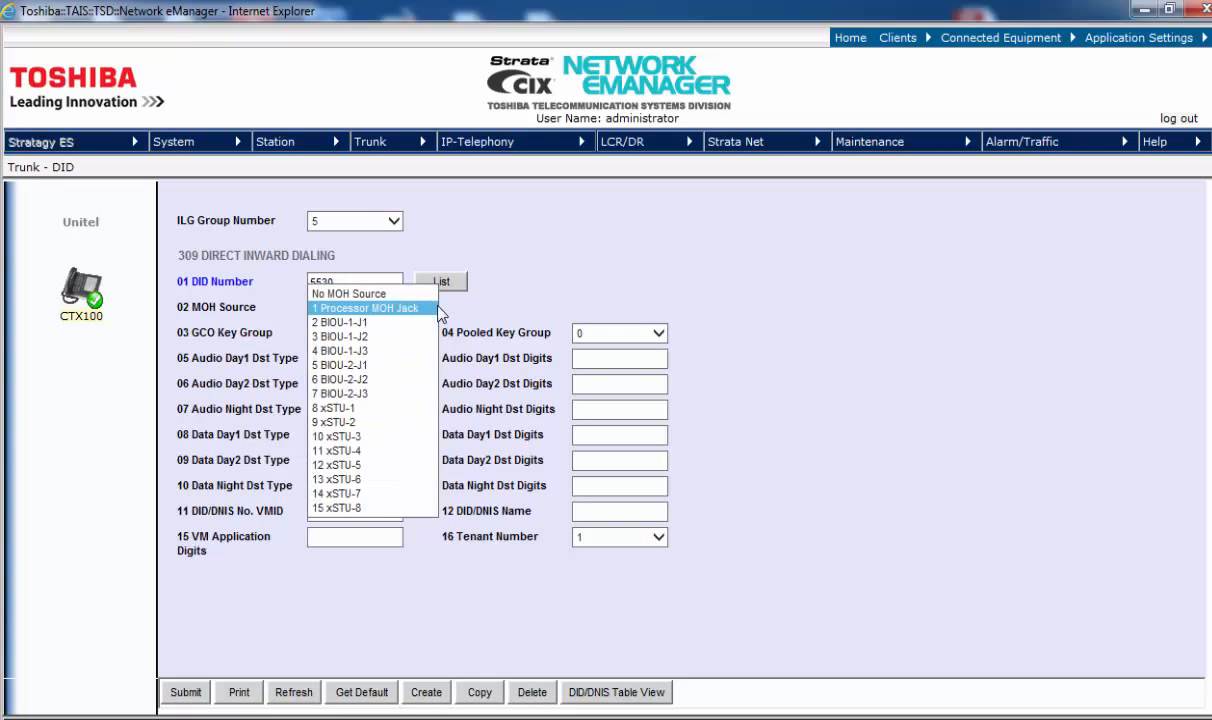
pyautogui.click(461, 316)
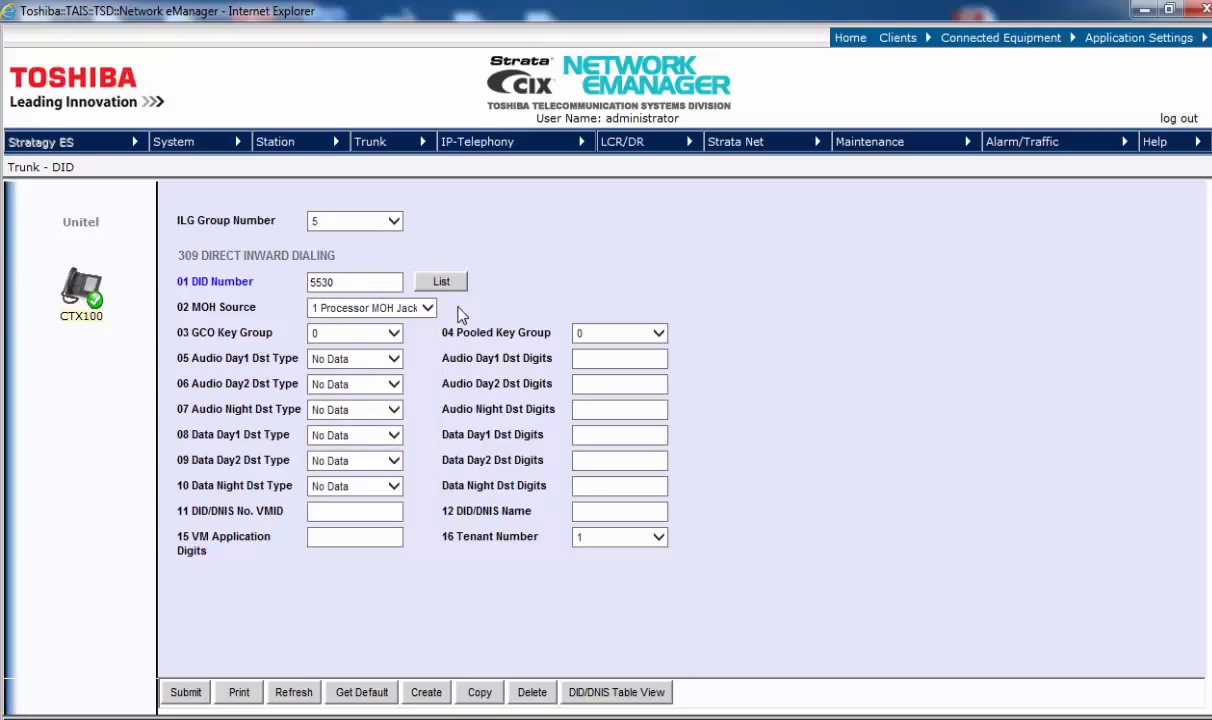
pyautogui.click(395, 360)
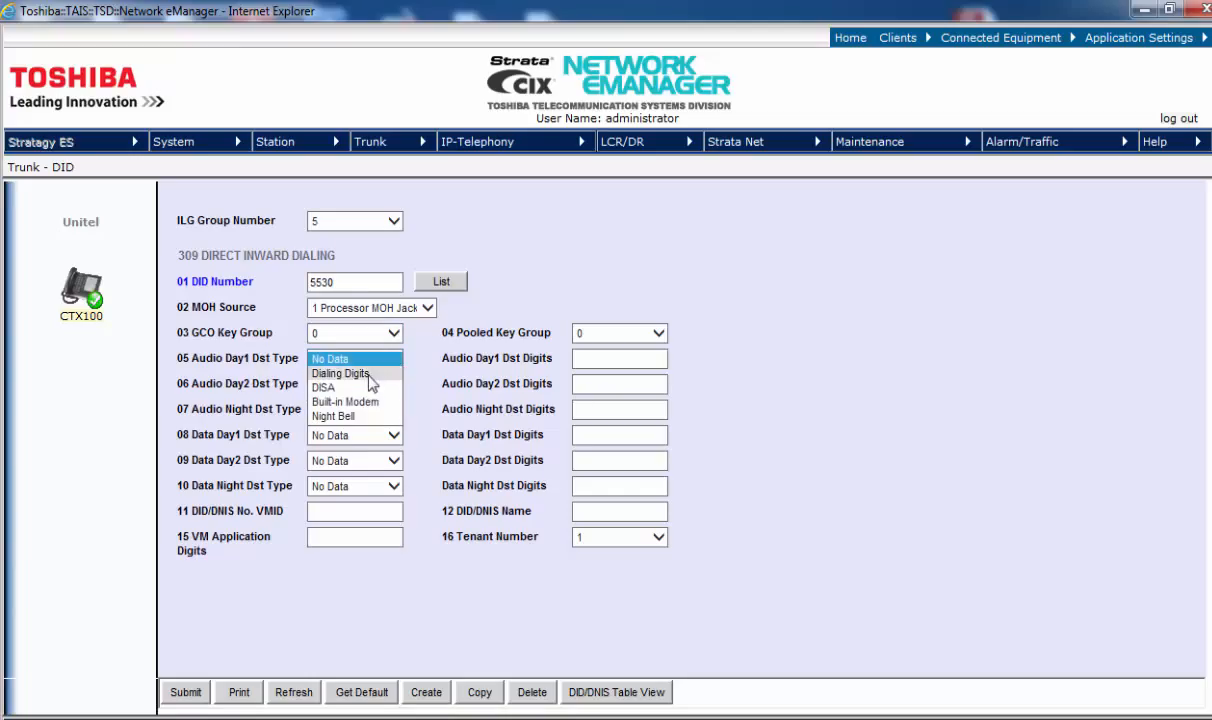
pyautogui.click(368, 374)
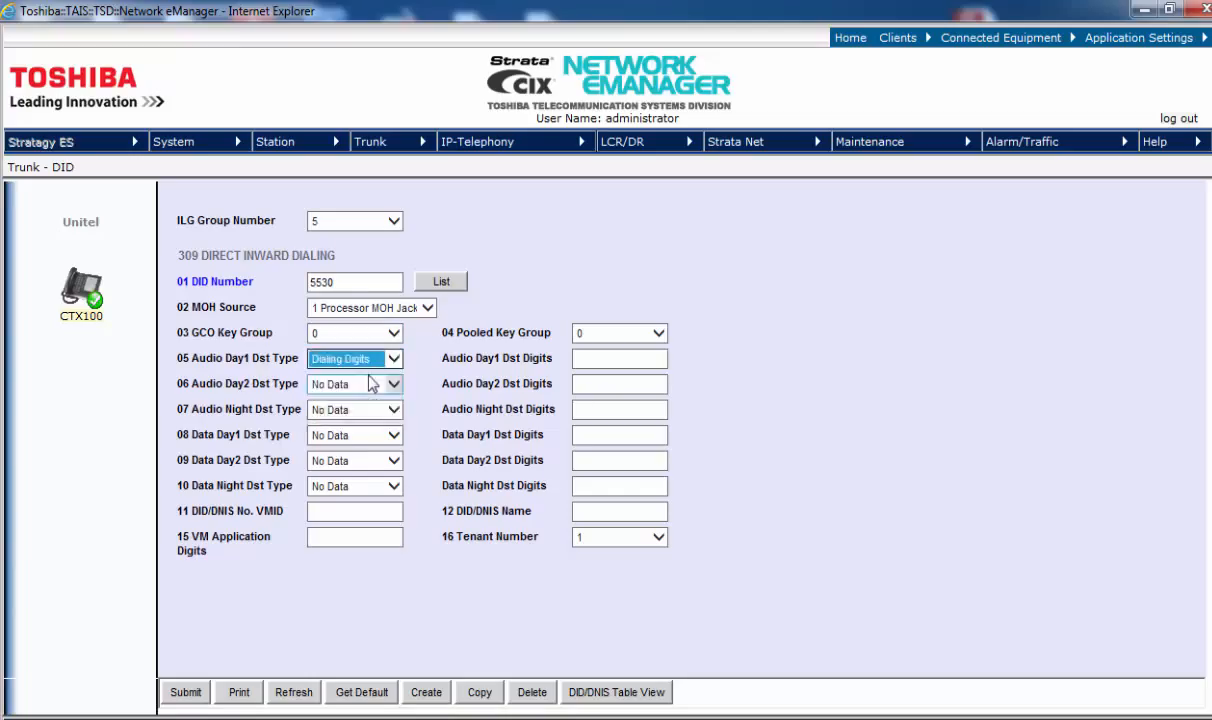
pyautogui.click(595, 357)
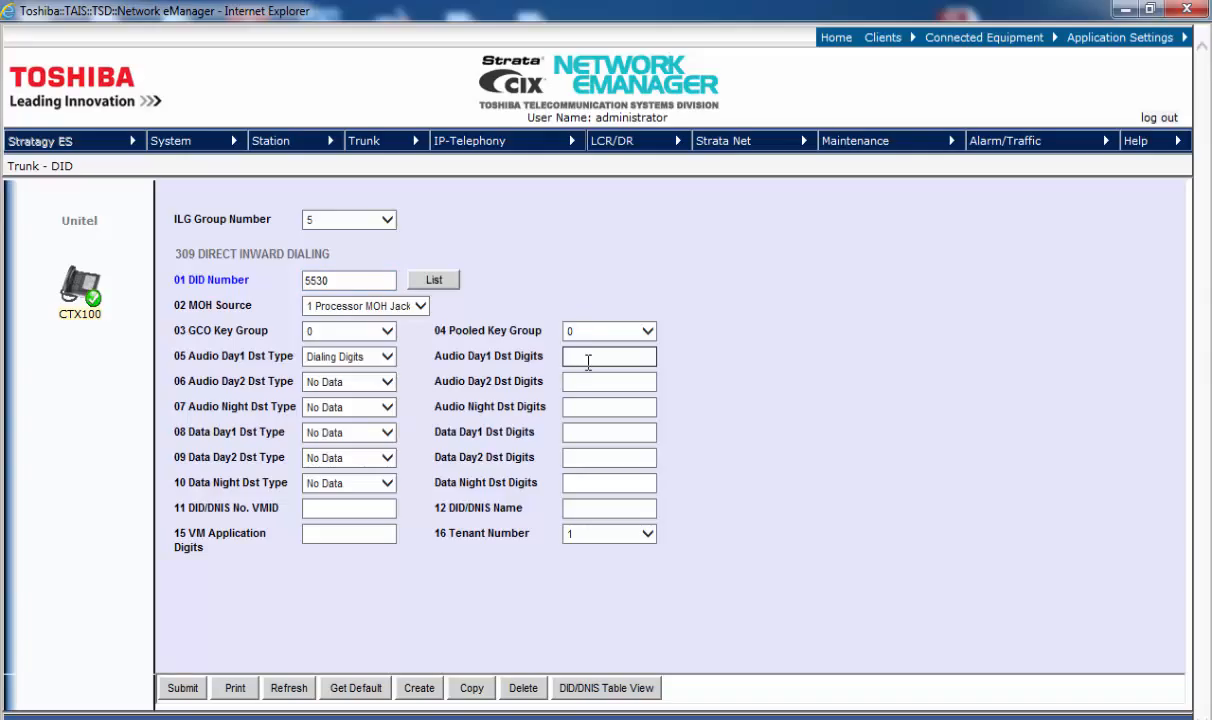
# Step: Route Day1 to 200 and set Day2 to Dialing Digits 200
pyautogui.write('200')
pyautogui.press('Tab')
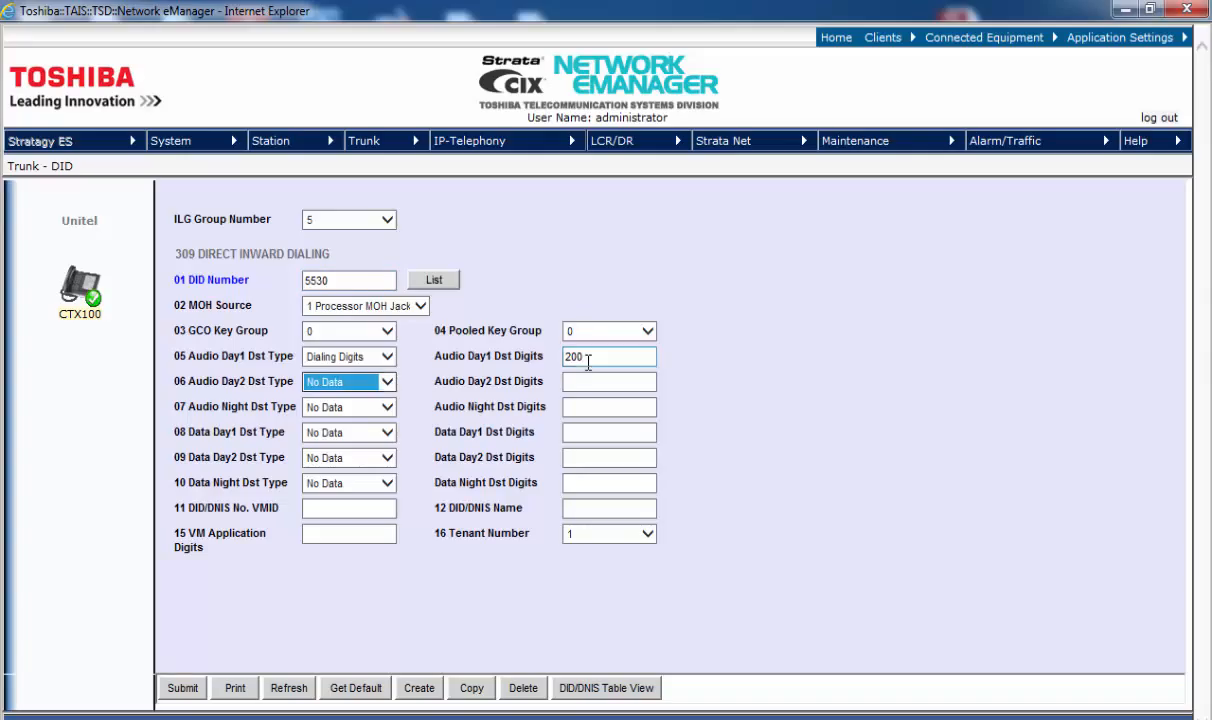
pyautogui.press('Down')
pyautogui.click(627, 381)
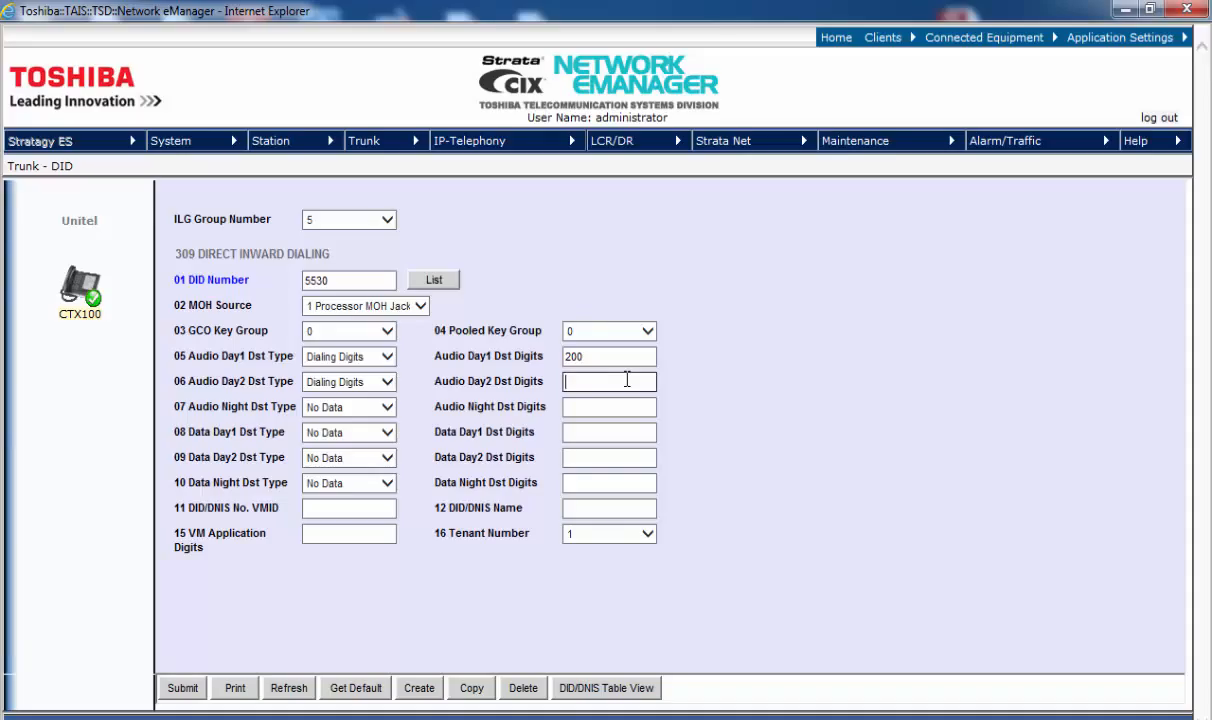
pyautogui.write('200')
# Step: Set the Night destination to Dialing Digits 400 and voicemail ID to 200
pyautogui.press('Tab')
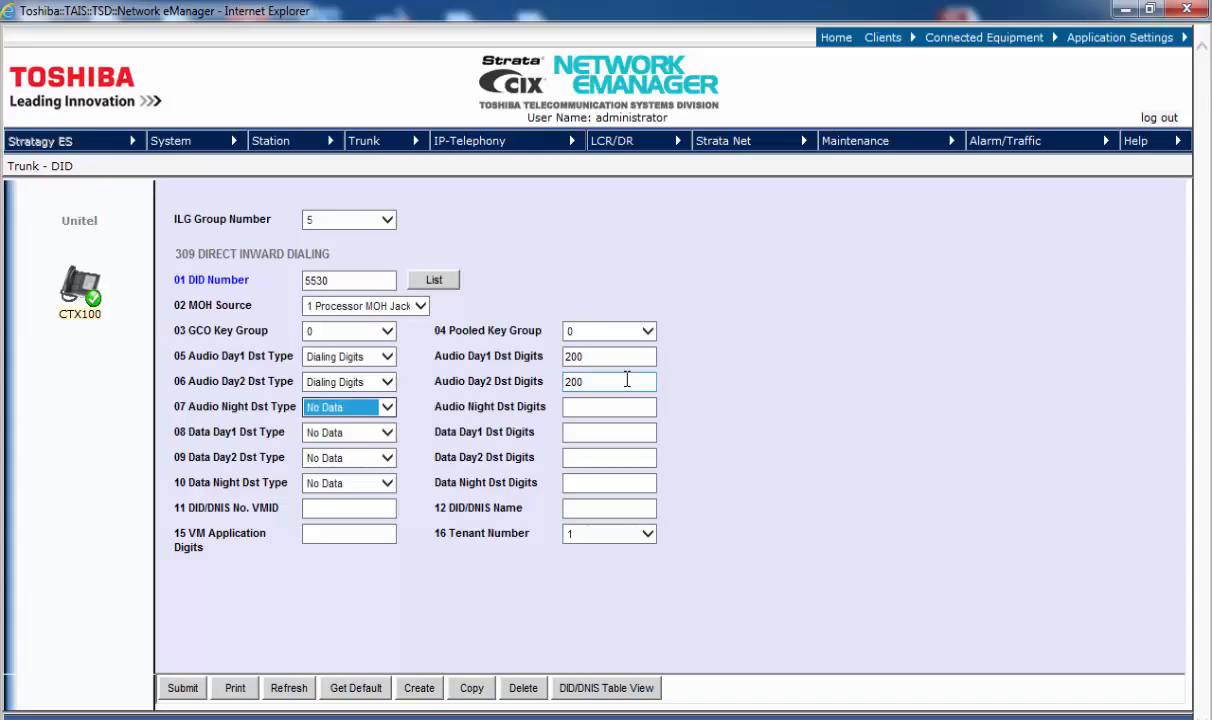
pyautogui.press('Down')
pyautogui.press('Tab')
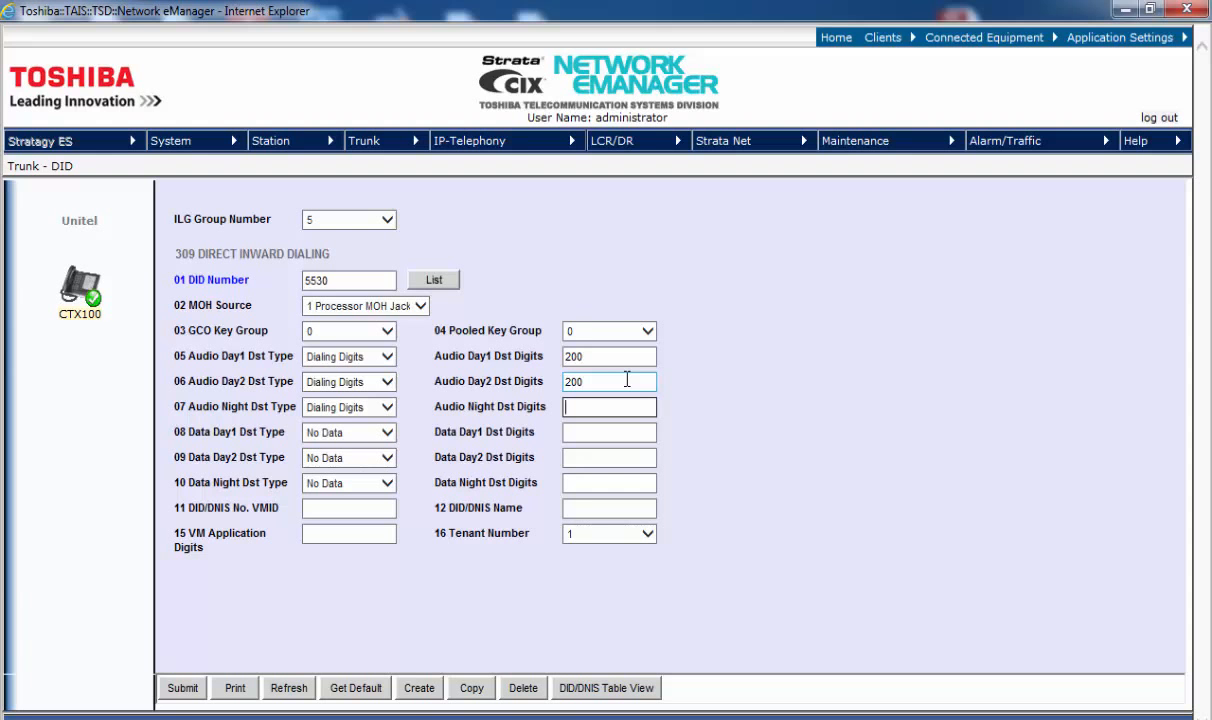
pyautogui.write('400')
pyautogui.moveTo(487, 414)
pyautogui.moveTo(525, 416)
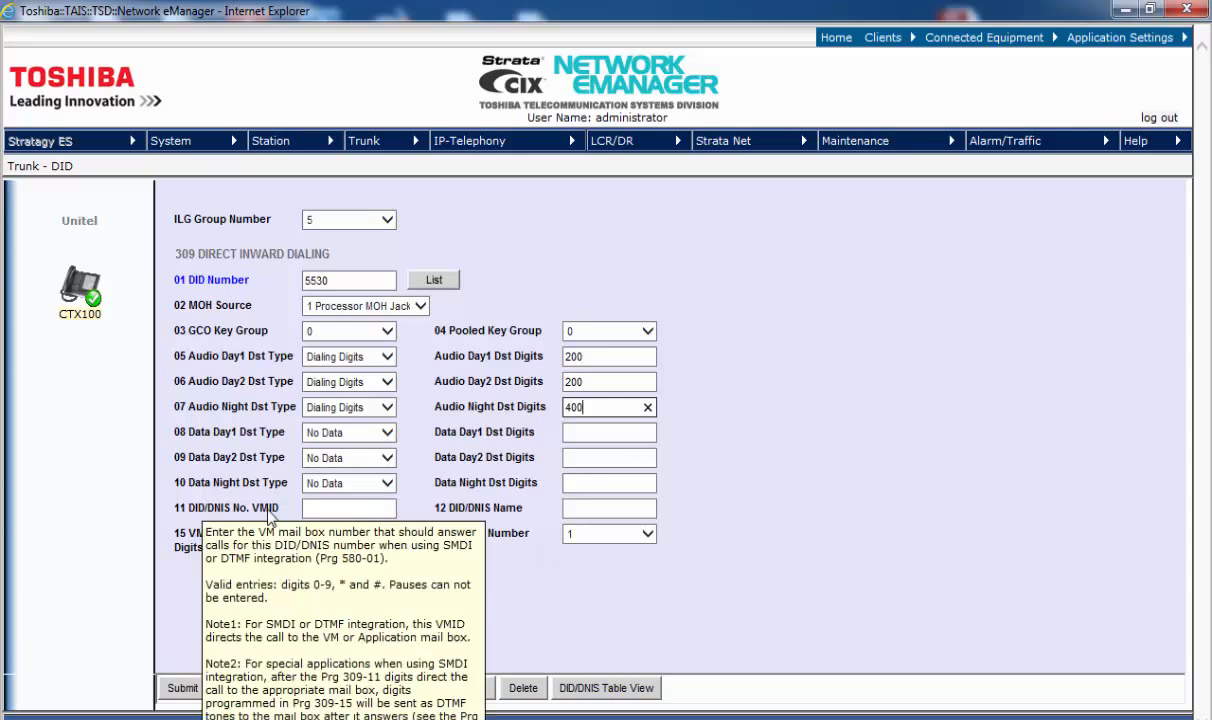
pyautogui.click(317, 508)
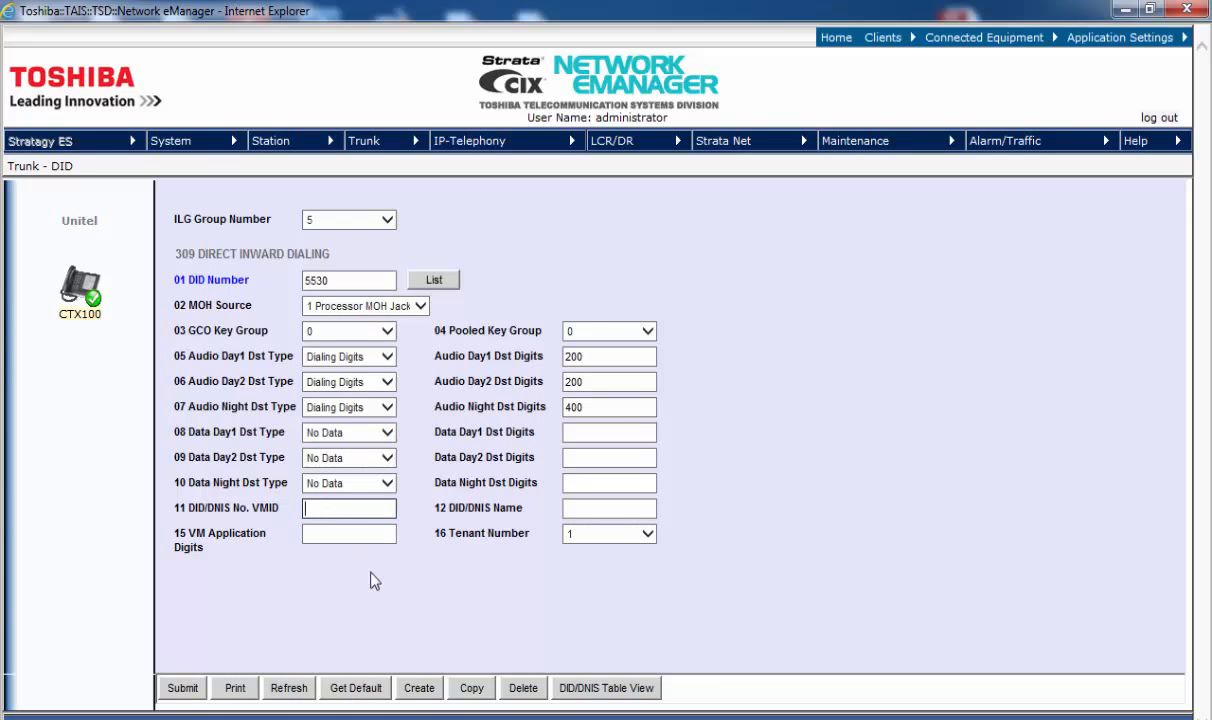
pyautogui.write('200')
# Step: Save DID 5530 and confirm it is listed with 5340, 5342, 5343 and 5345
pyautogui.click(183, 689)
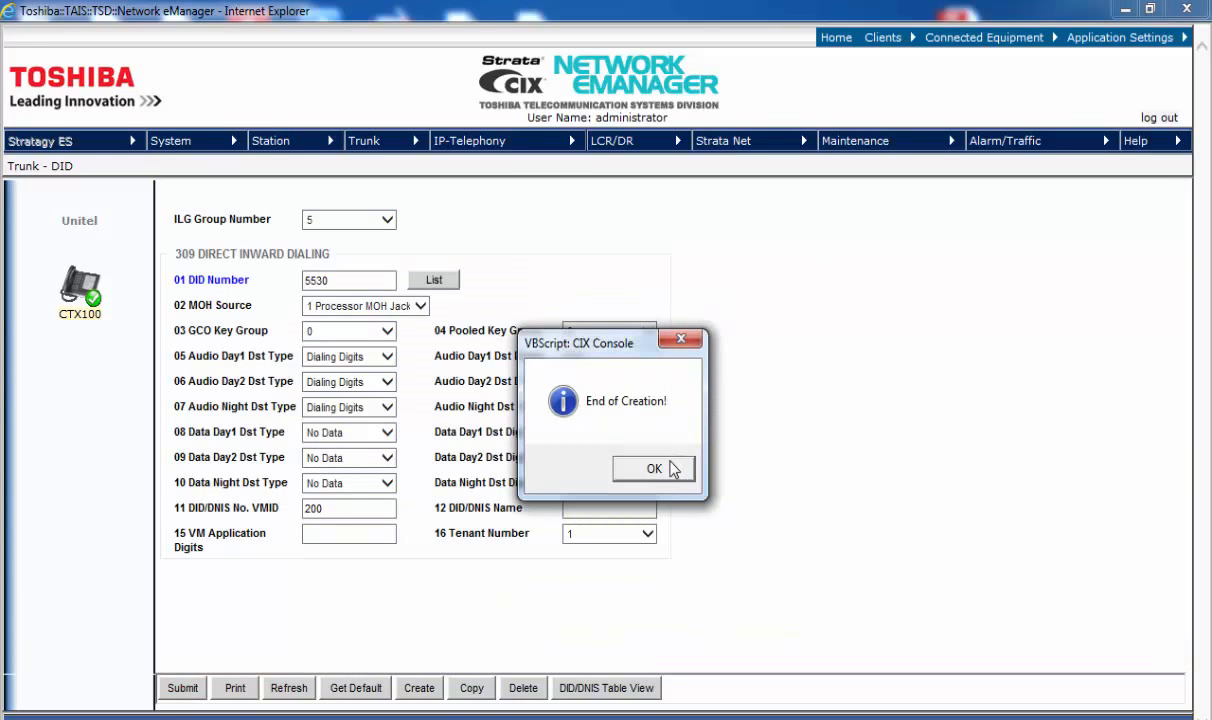
pyautogui.click(654, 469)
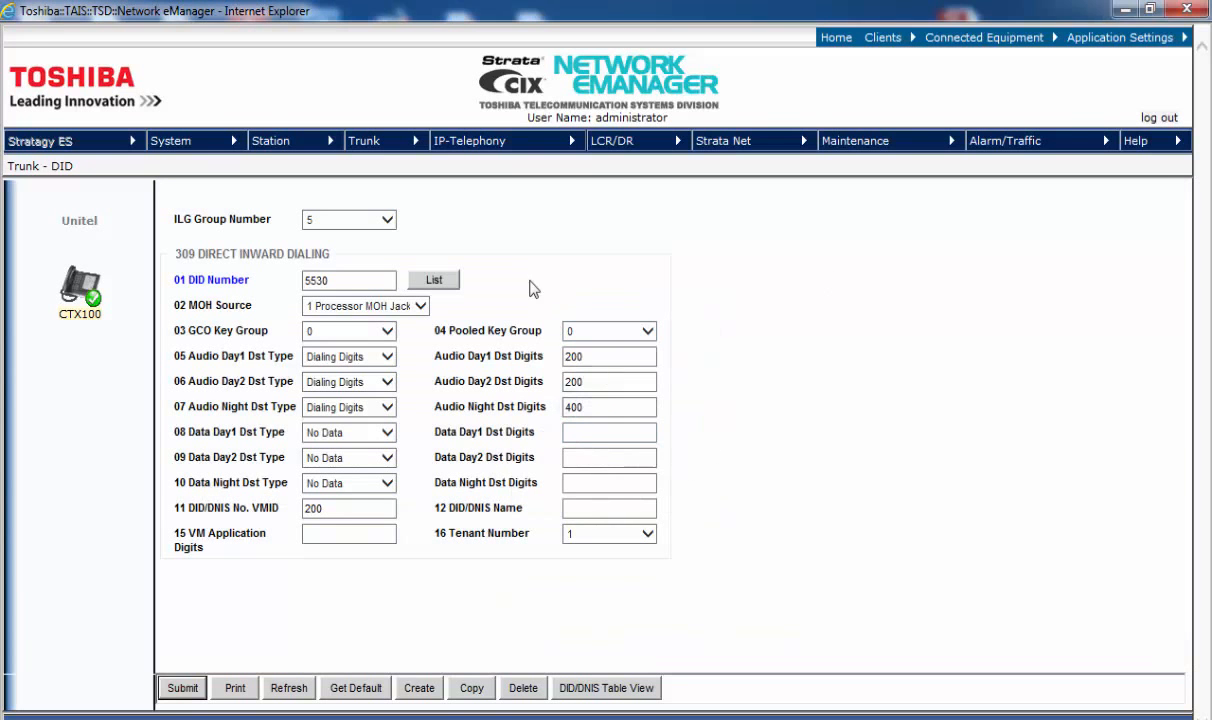
pyautogui.click(432, 281)
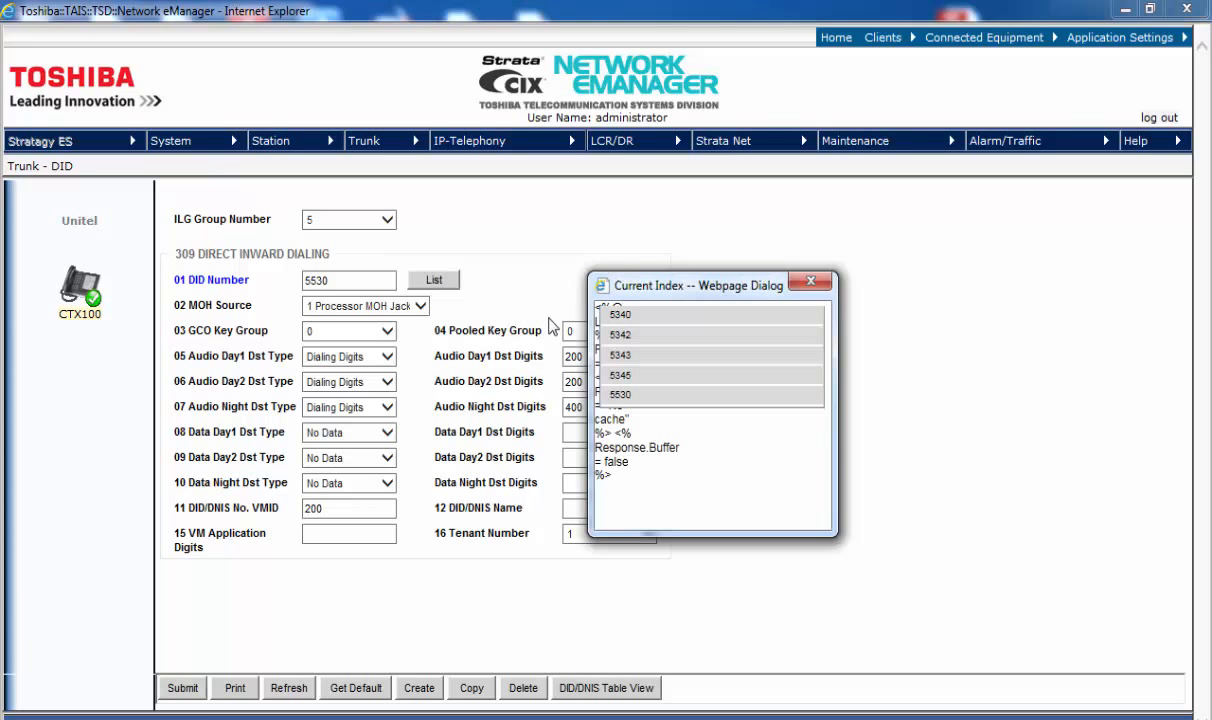
pyautogui.click(619, 396)
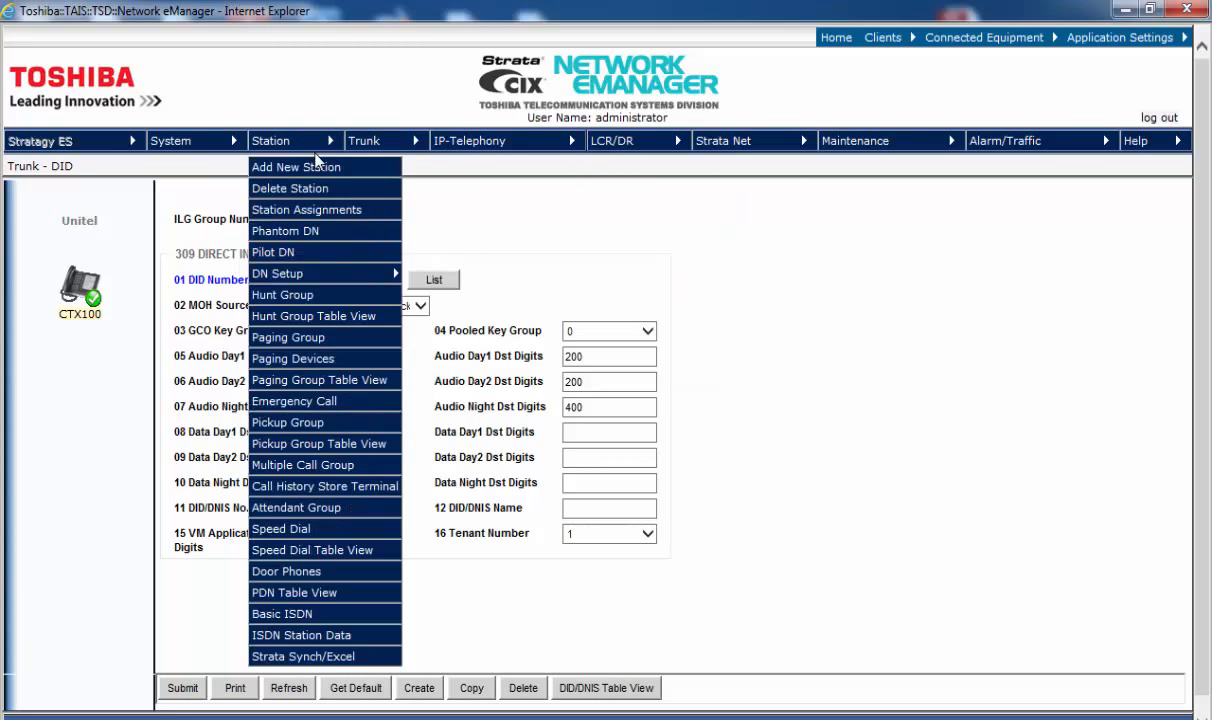
# Step: Load PRI channel group 1 for 010301 (Nat'l ISDN, incoming group 5, outgoing group 2) and review its parameters
pyautogui.moveTo(361, 150)
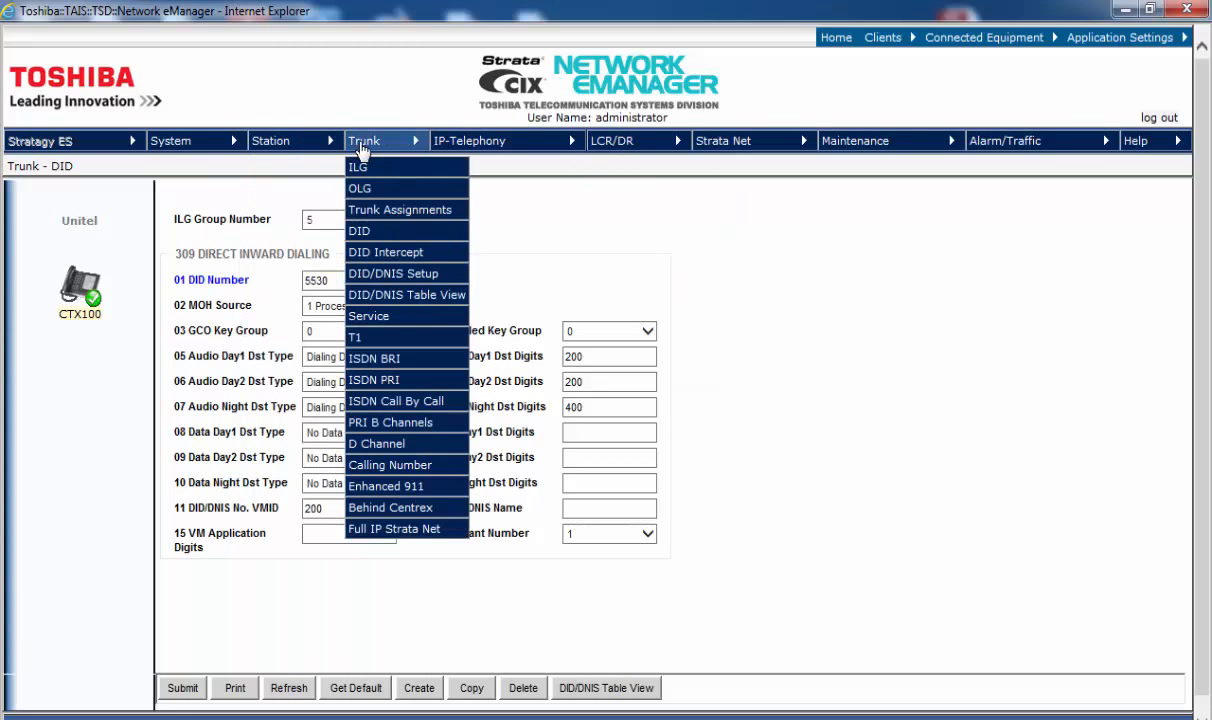
pyautogui.click(381, 382)
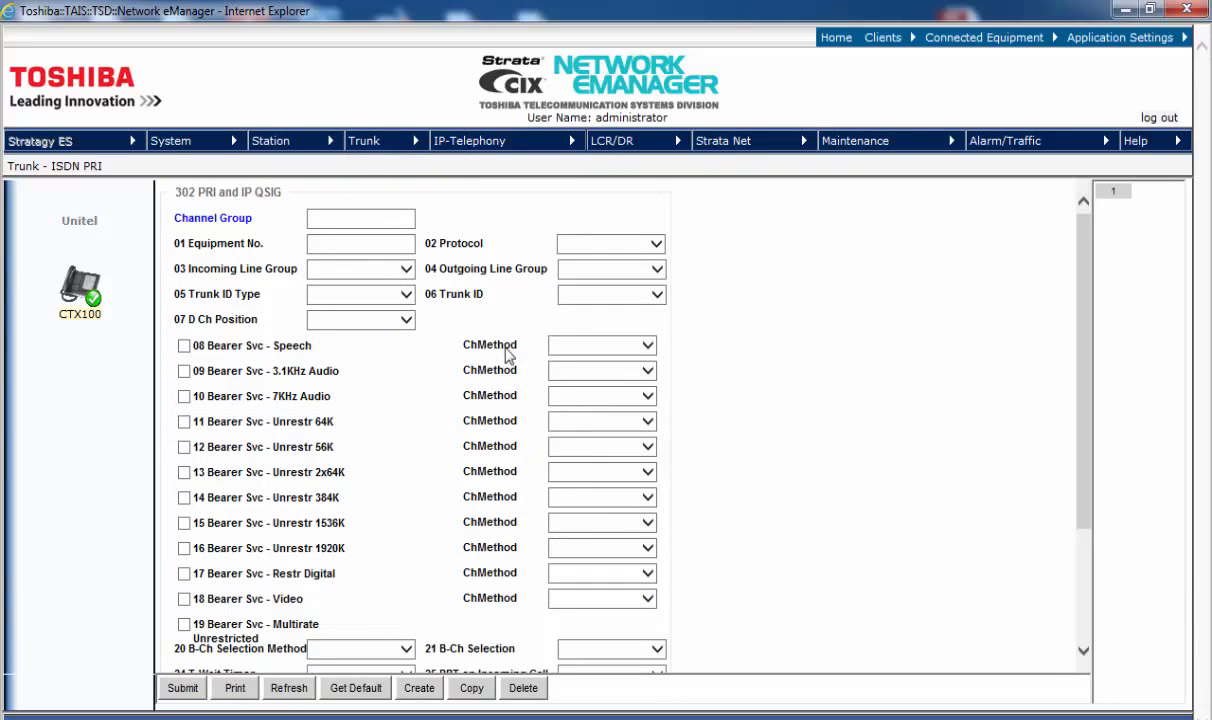
pyautogui.click(1117, 200)
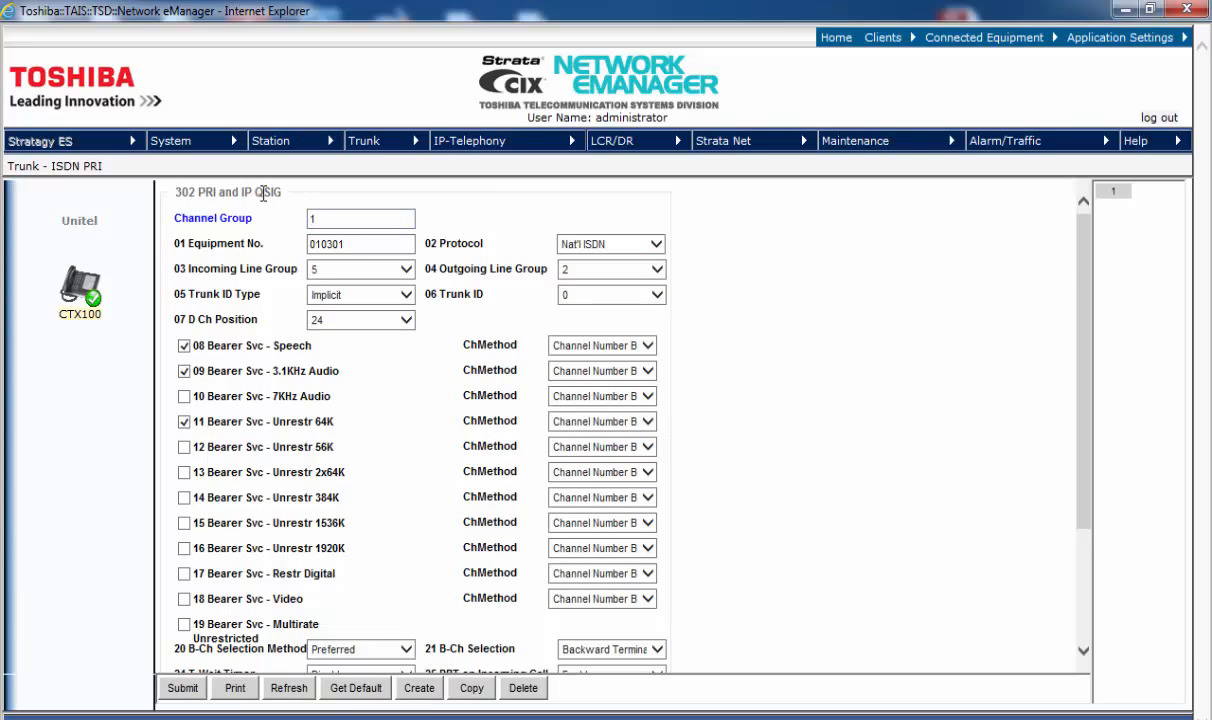
pyautogui.moveTo(263, 193)
pyautogui.moveTo(261, 274)
pyautogui.moveTo(486, 279)
pyautogui.moveTo(193, 302)
pyautogui.moveTo(238, 326)
pyautogui.moveTo(218, 345)
pyautogui.moveTo(365, 153)
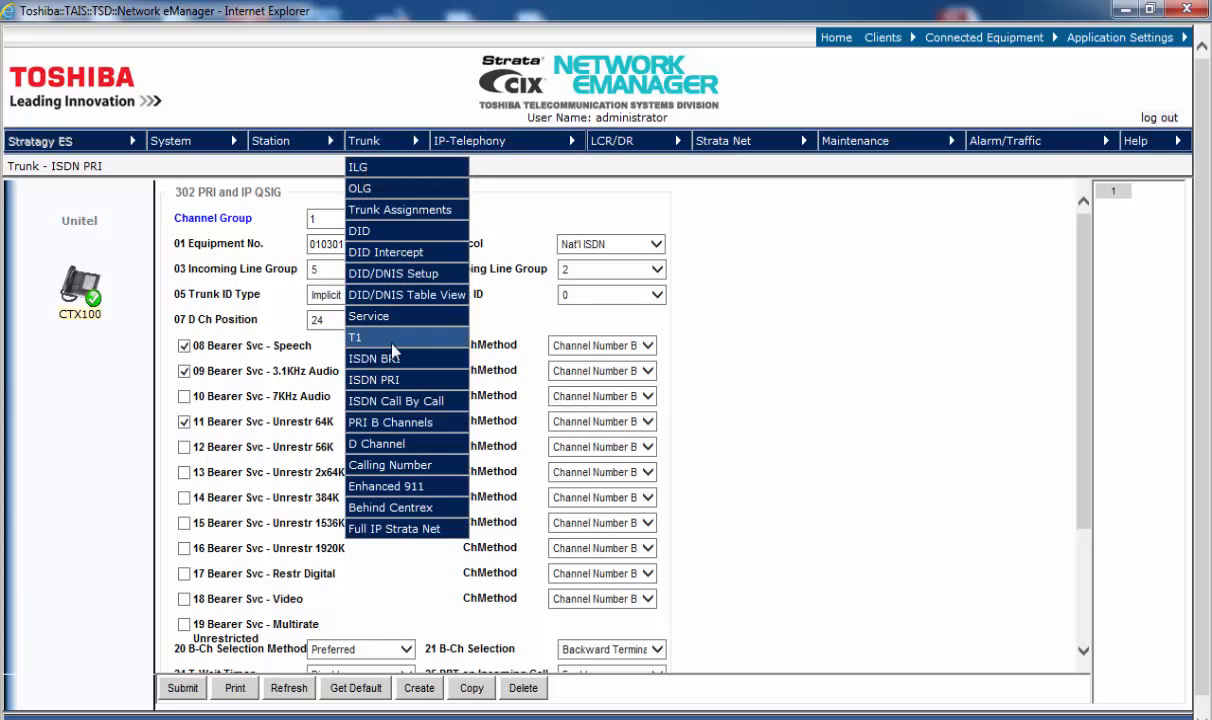
# Step: Load the PRI B channels for card 010301, showing channels 01–23 enabled and 24 disabled
pyautogui.click(383, 423)
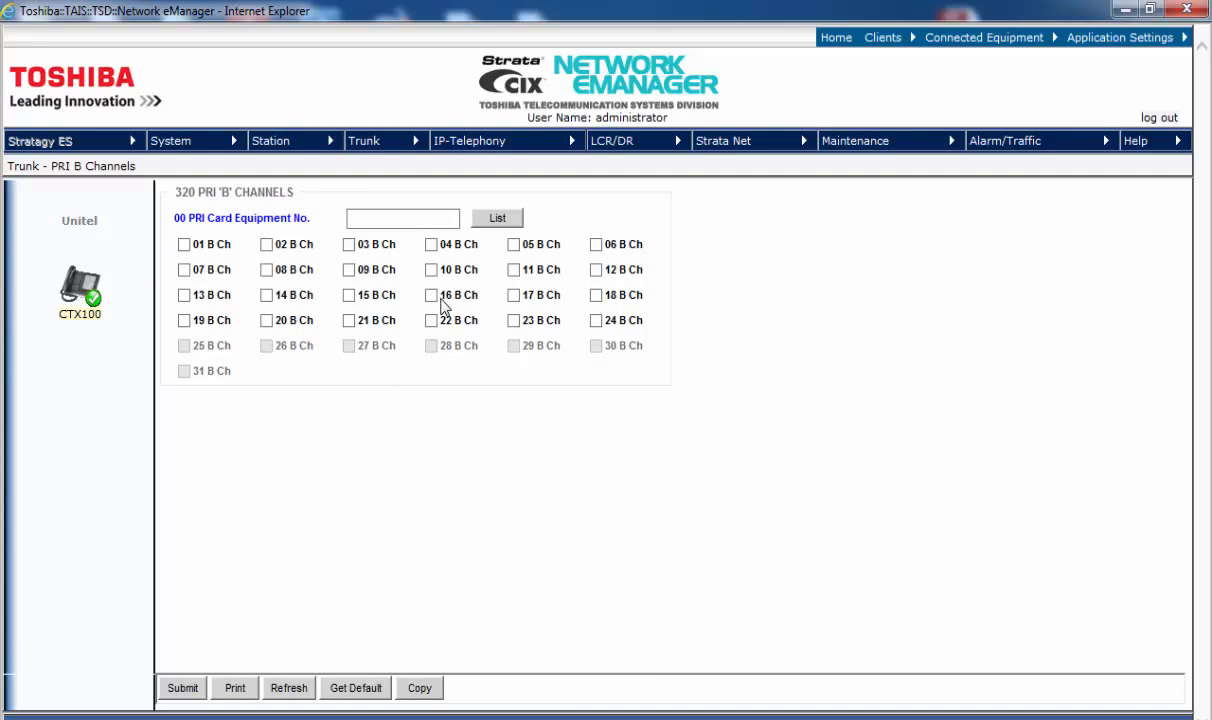
pyautogui.click(487, 222)
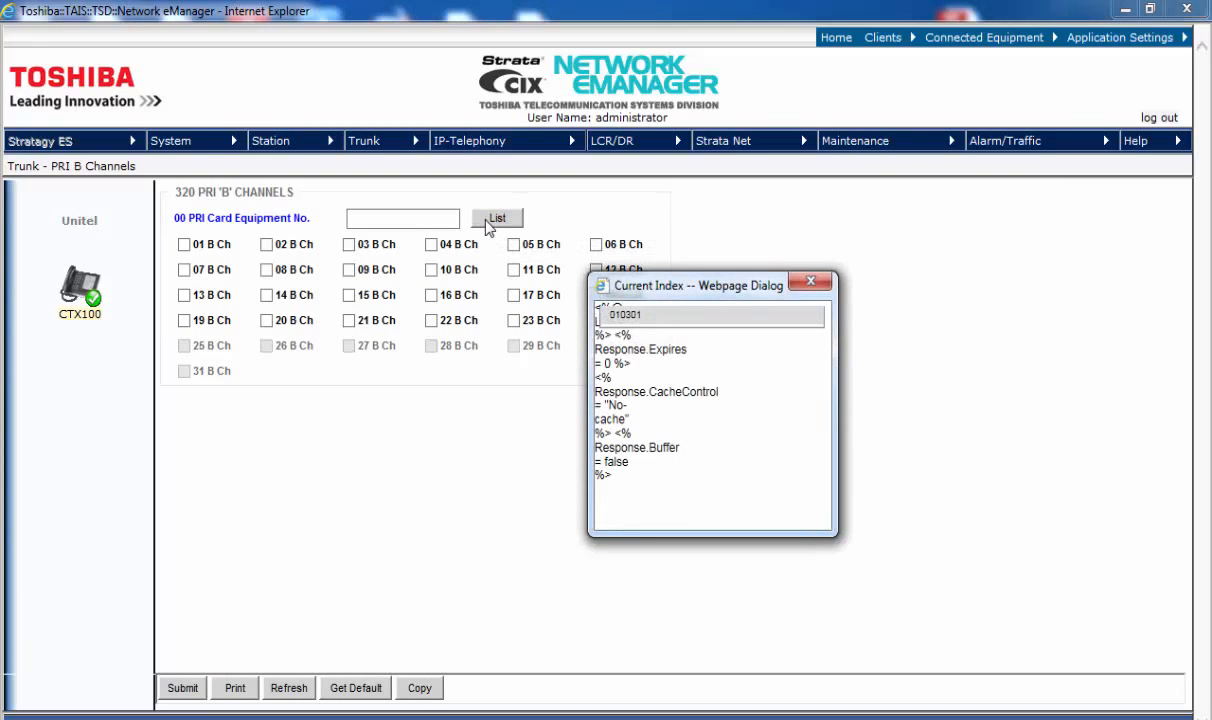
pyautogui.click(627, 317)
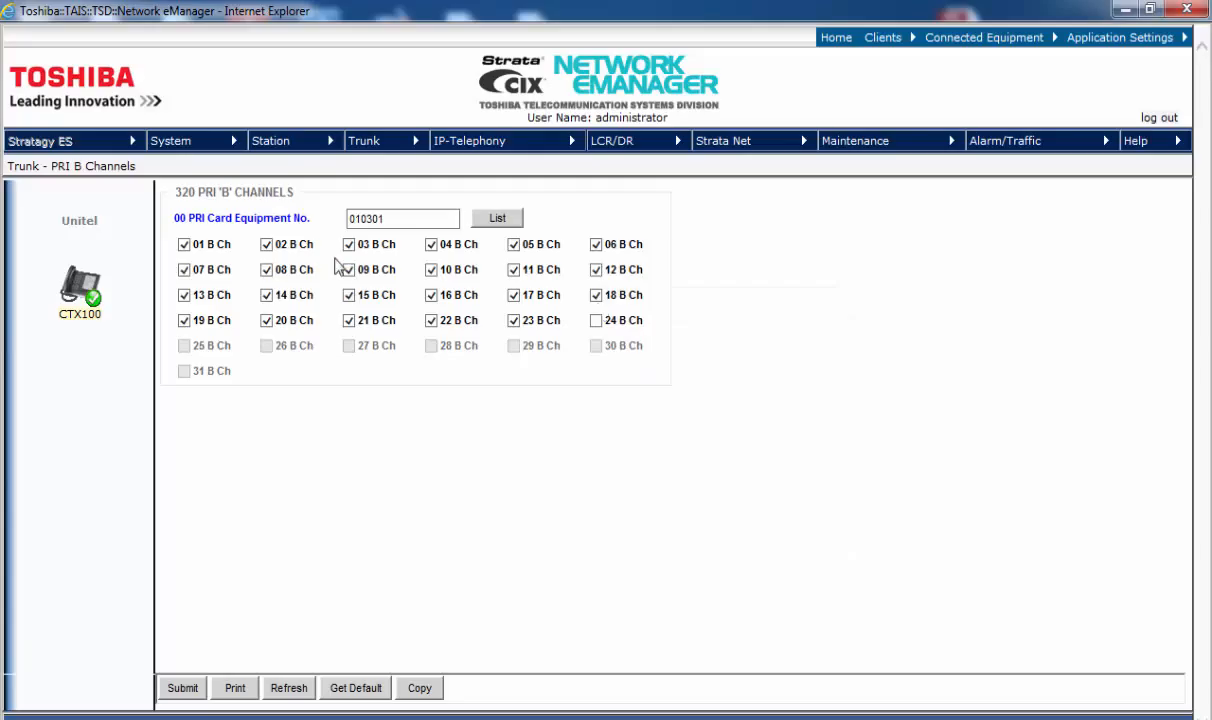